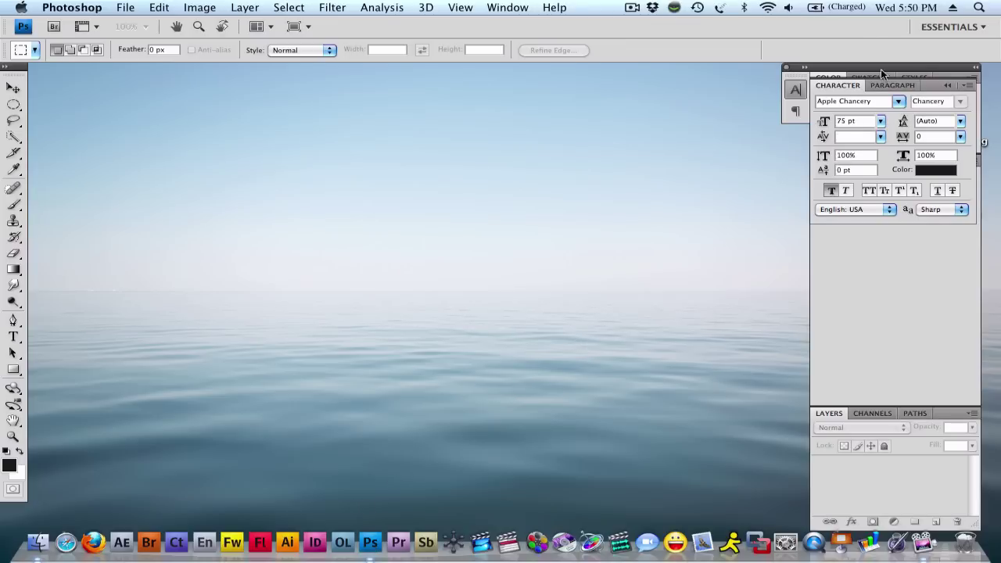
Collapse the Character panel so the Color and Adjustments panels are visible
drag(881, 69, 895, 67)
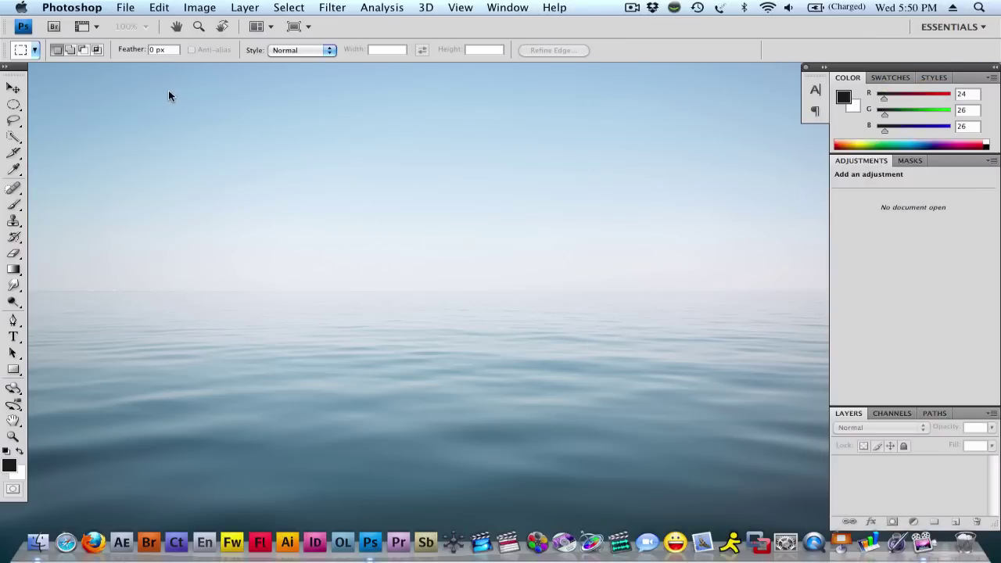
click(128, 10)
click(129, 10)
Create a 1280×720 white document 'Mac VS PC', enlarge its window, and add Layer 1
click(122, 10)
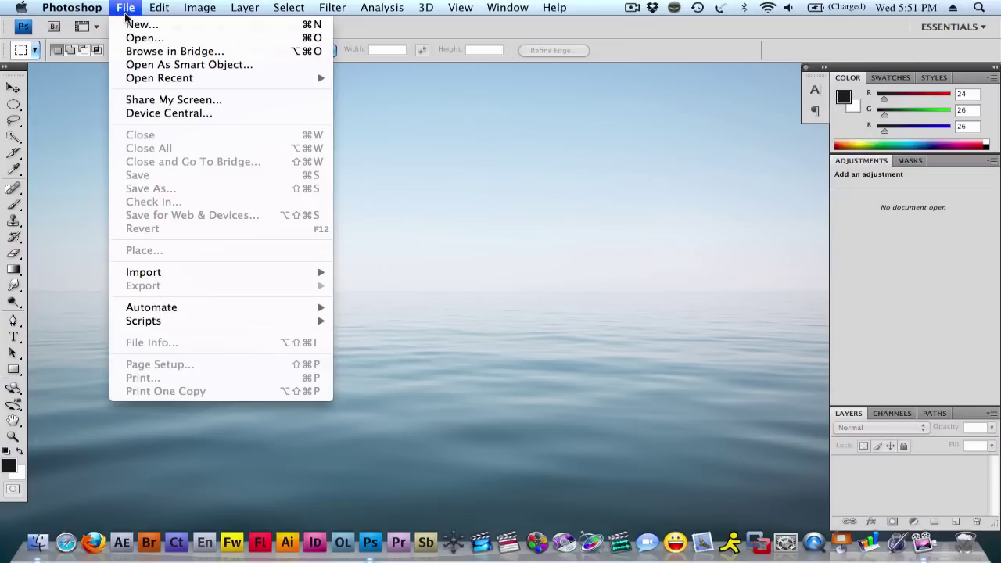
click(141, 25)
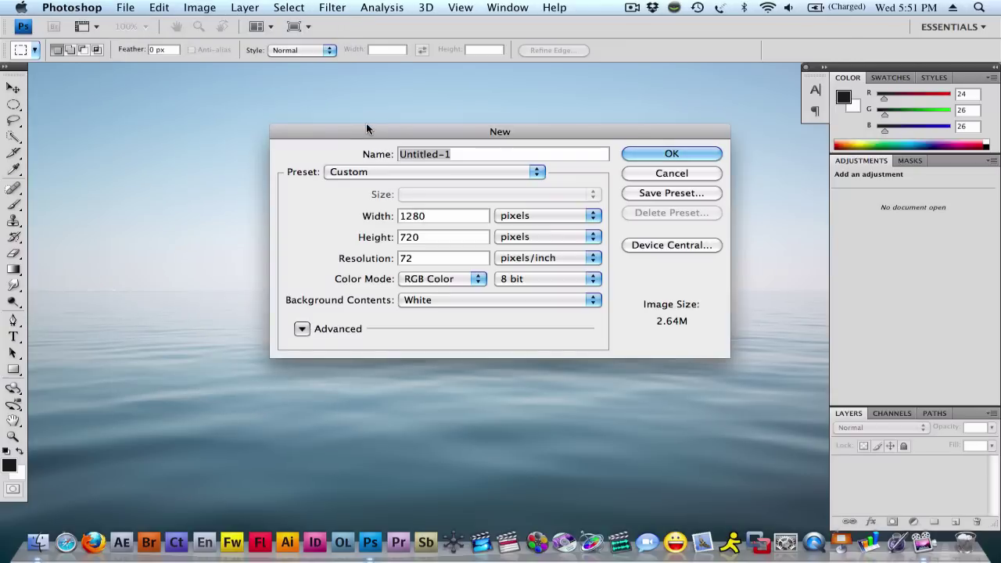
text(Mac VS PC)
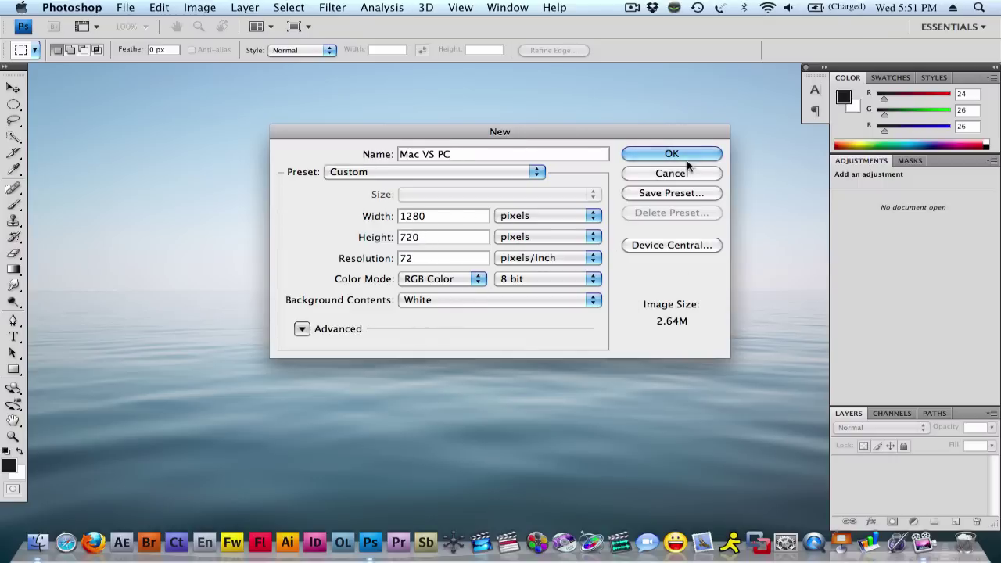
click(668, 153)
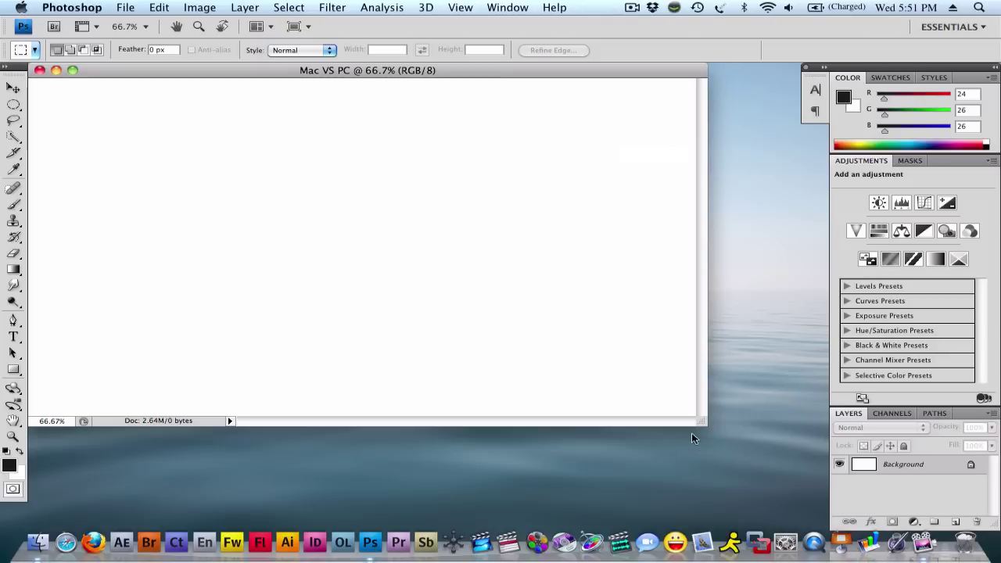
drag(700, 425, 724, 438)
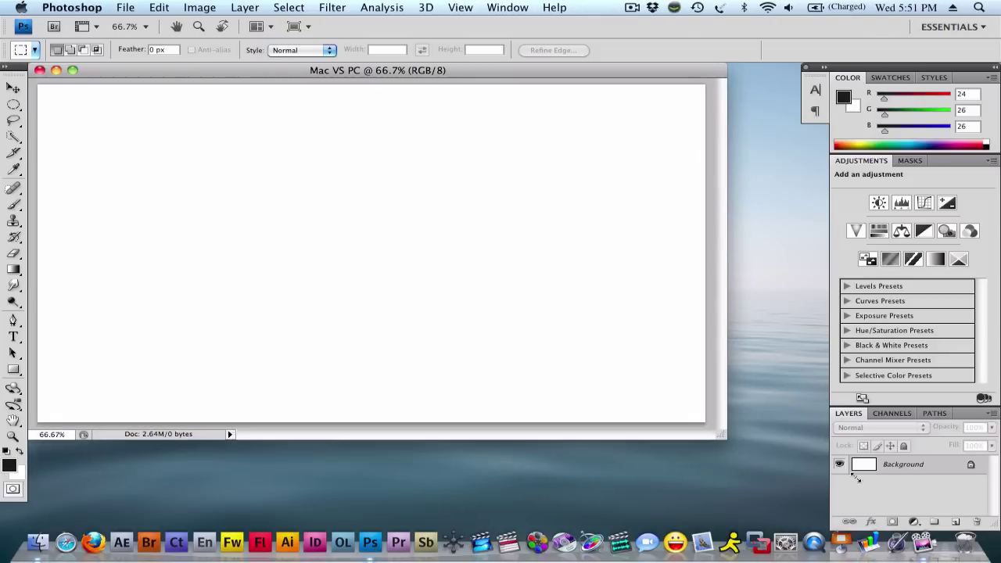
click(955, 523)
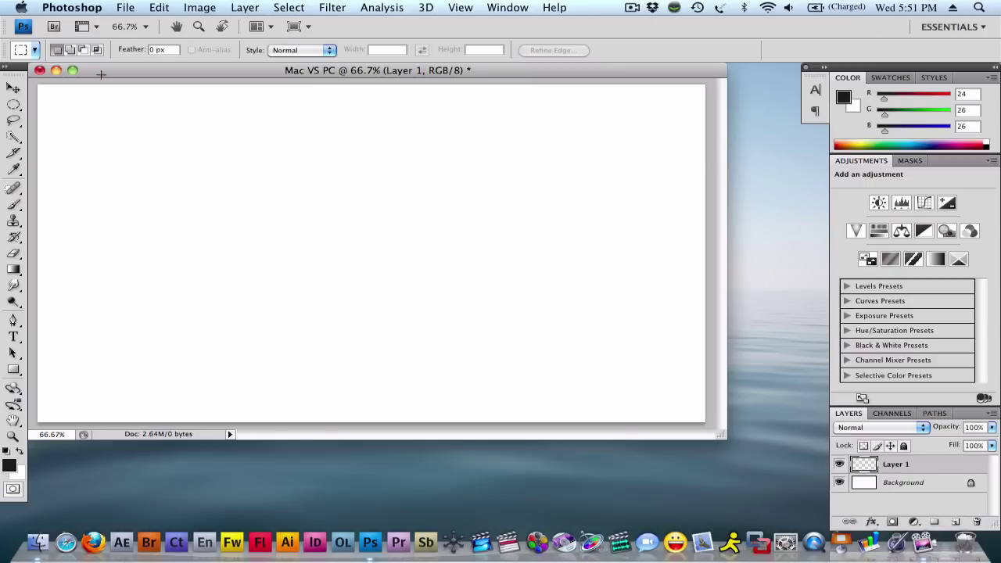
Place Windows.jpg, scaled to about 27%, on the left of the canvas
click(125, 7)
click(154, 254)
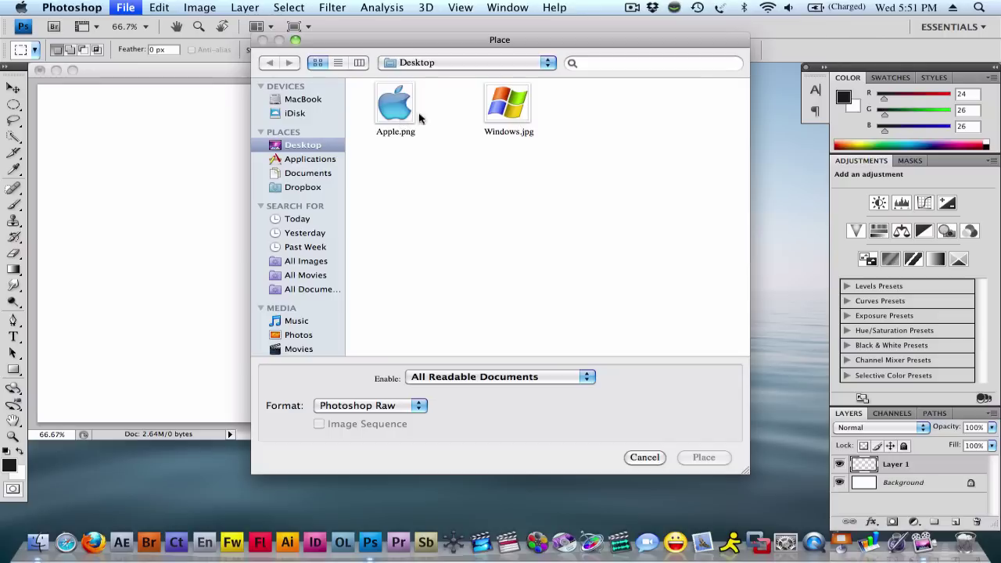
double_click(505, 115)
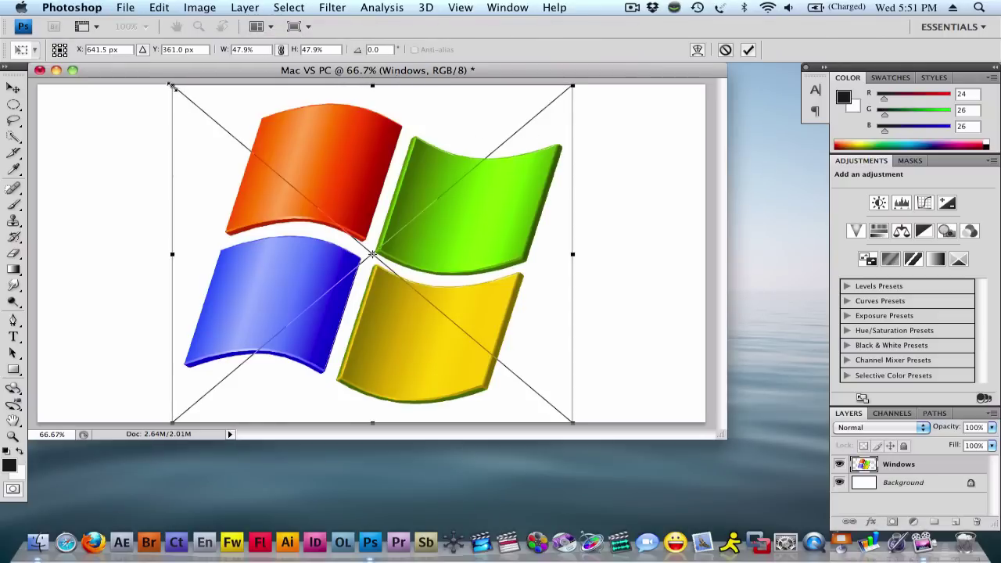
drag(172, 85, 340, 230)
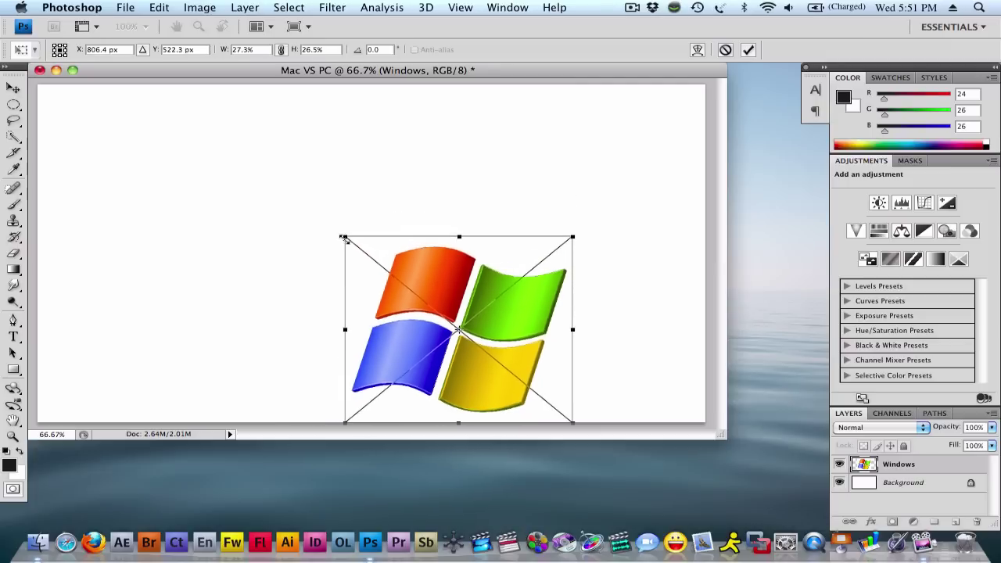
drag(399, 262, 189, 197)
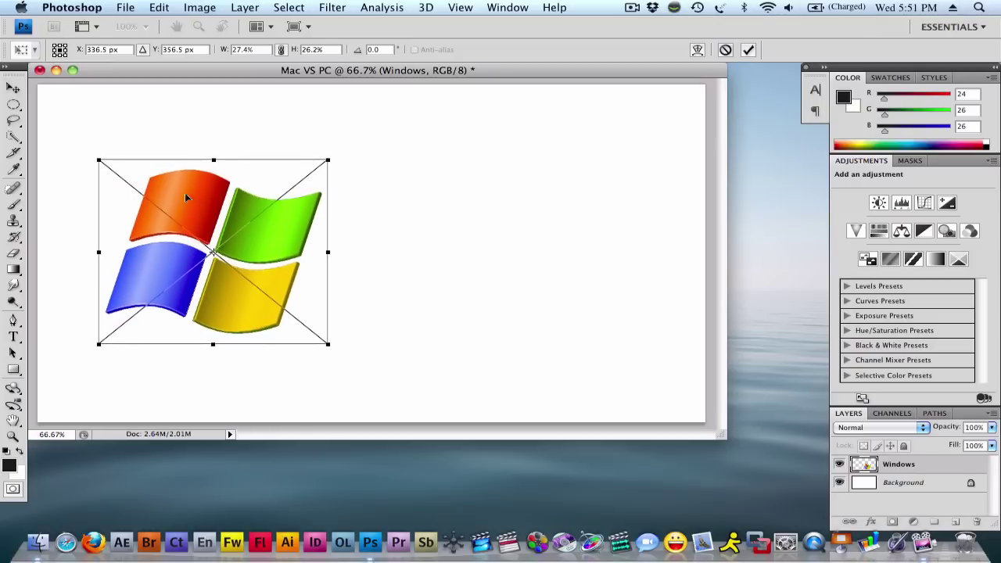
click(18, 89)
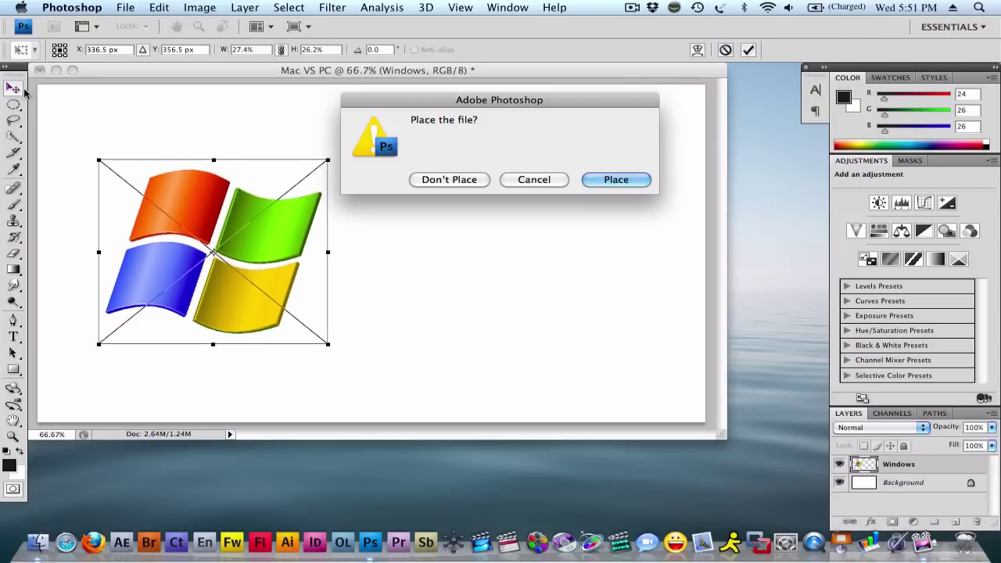
click(607, 185)
mouse_move(231, 246)
mouse_down()
mouse_move(245, 233)
mouse_move(246, 244)
mouse_move(236, 237)
mouse_up()
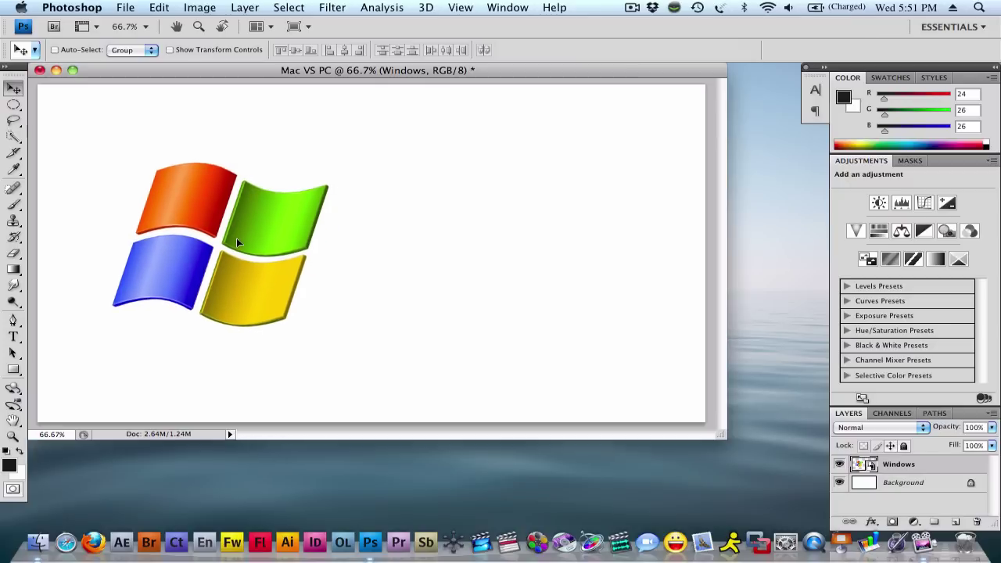
Place Apple.png, scaled to about 32%, to the right of the Windows logo
click(136, 7)
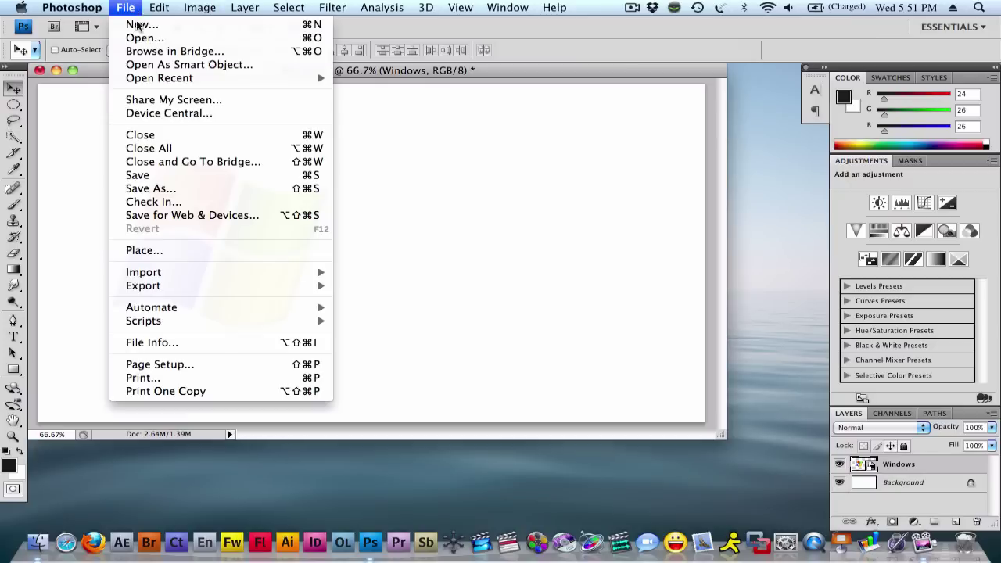
click(136, 250)
double_click(391, 113)
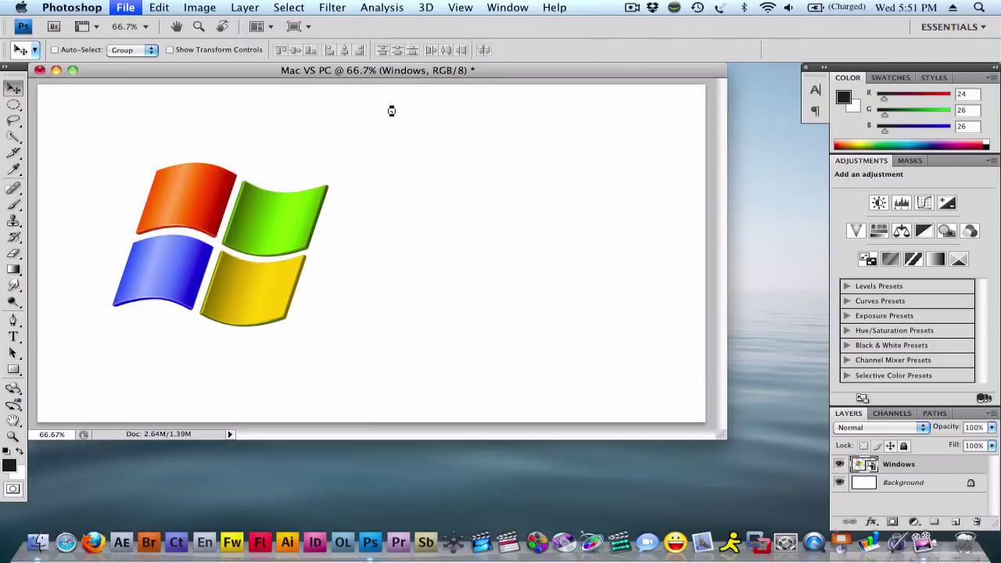
drag(212, 86, 335, 217)
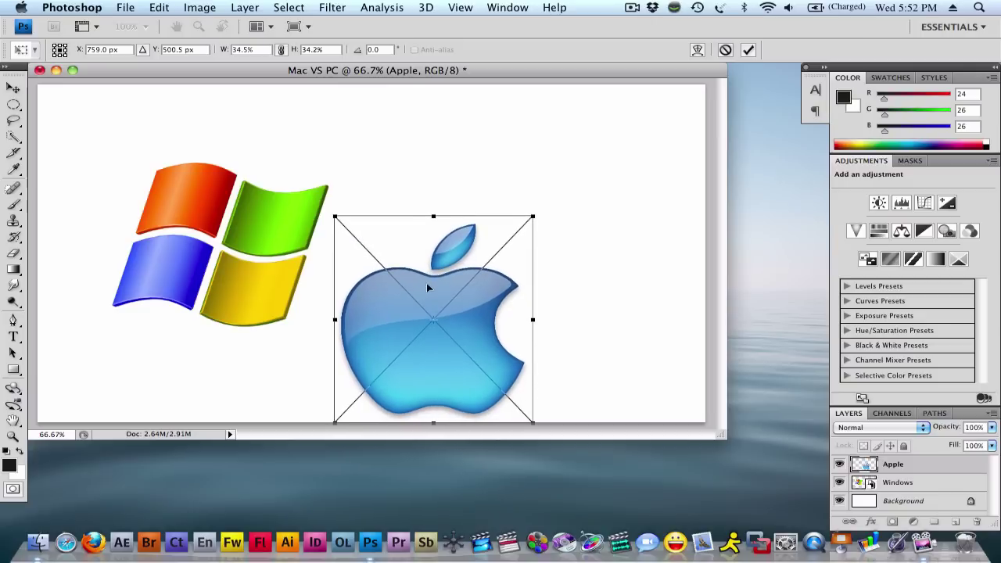
drag(426, 286, 548, 205)
drag(453, 141, 462, 150)
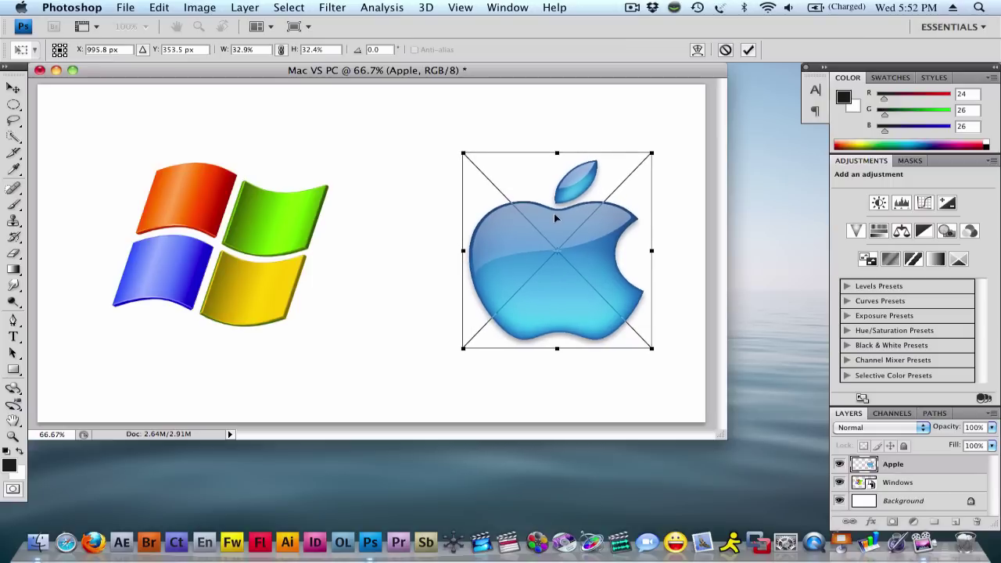
drag(554, 217, 548, 214)
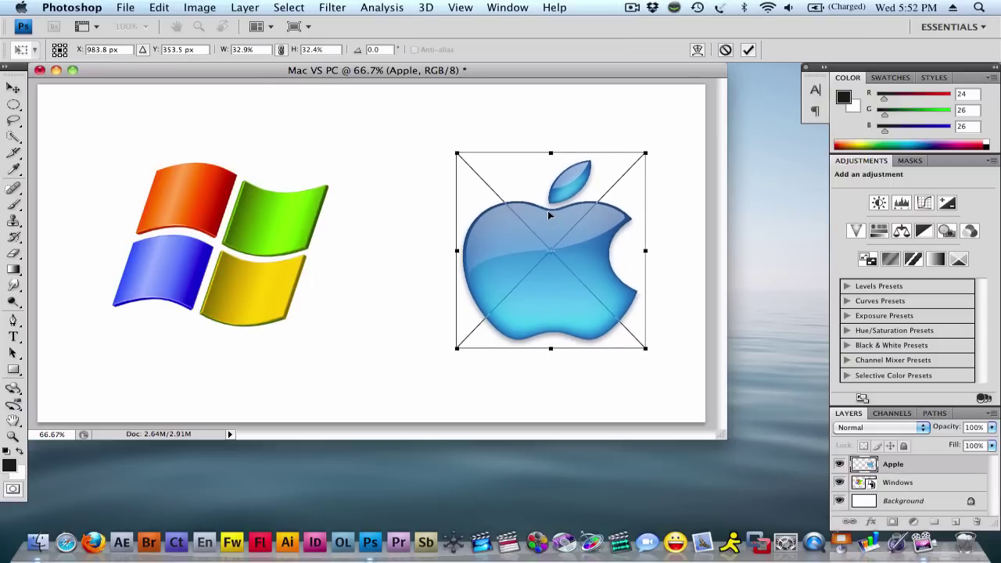
click(12, 88)
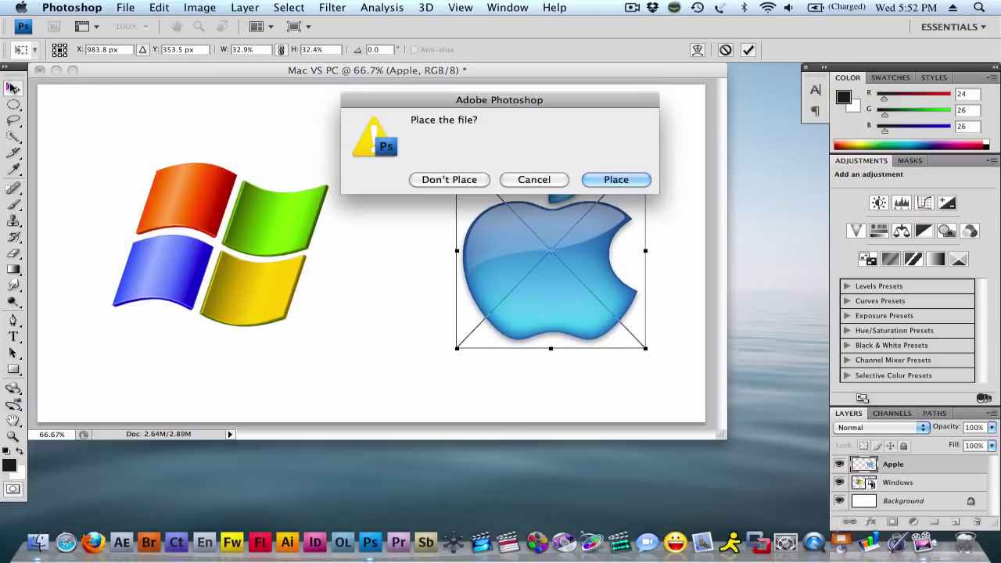
click(615, 180)
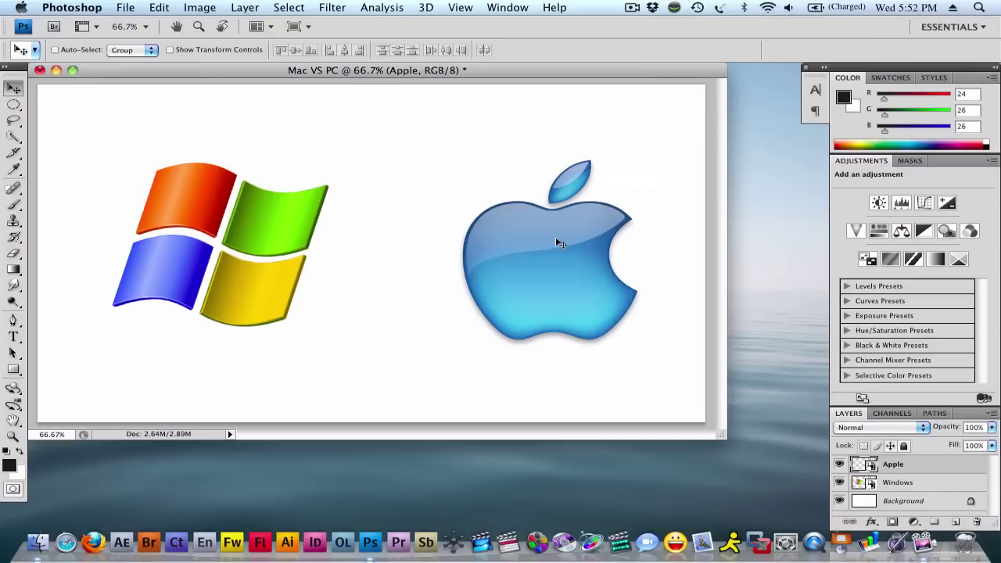
mouse_move(557, 240)
mouse_down()
mouse_move(574, 235)
mouse_move(565, 237)
mouse_up()
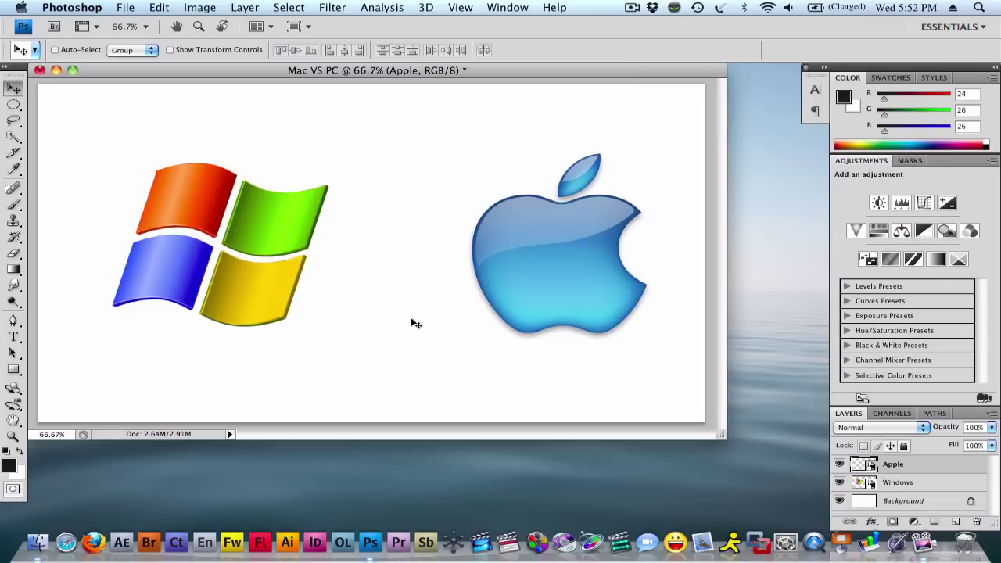
Draw a text box between the two logos and set the font to Baskerville
click(13, 336)
drag(334, 227, 465, 312)
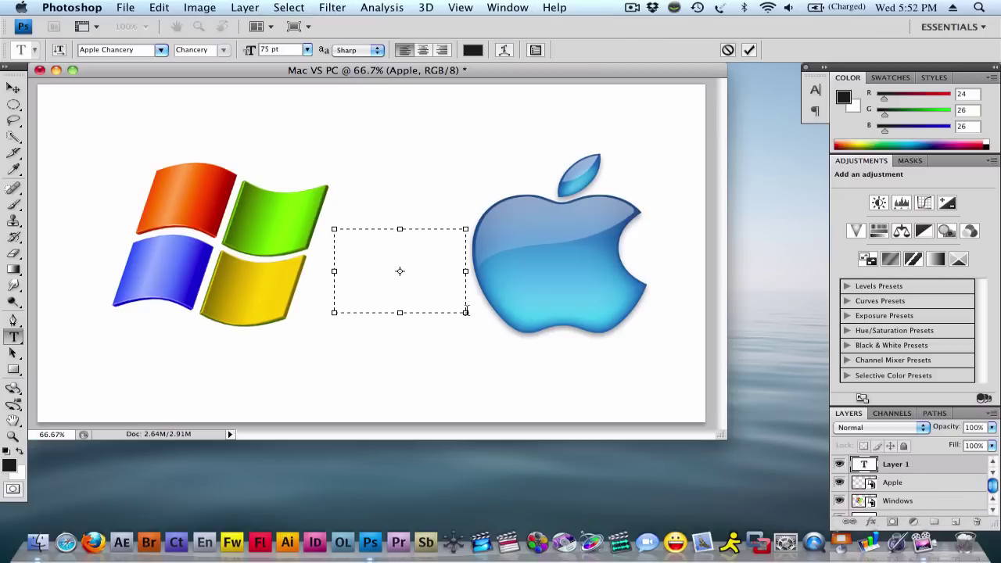
click(160, 50)
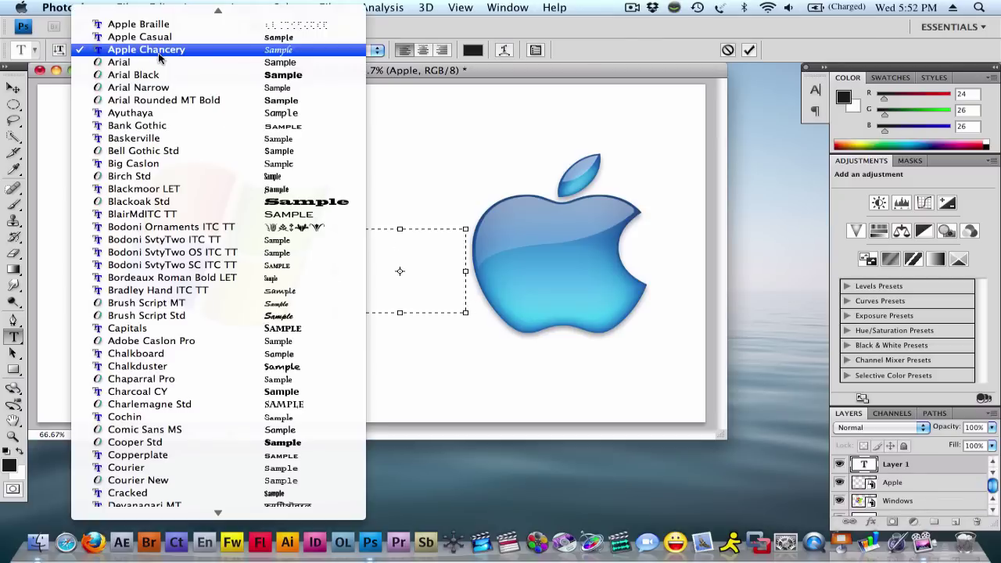
scroll(161, 59, down, 10)
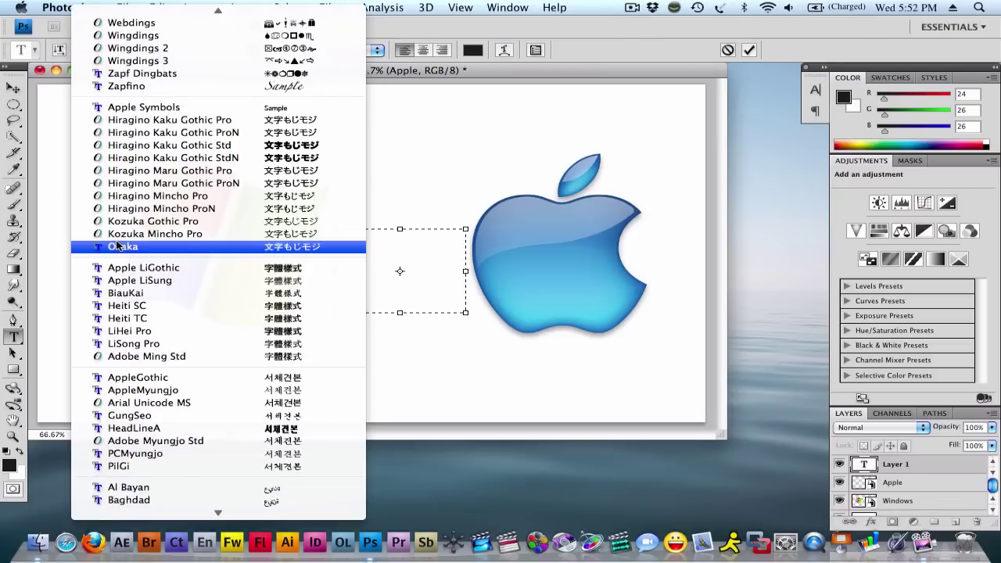
scroll(125, 246, down, 5)
scroll(121, 350, up, 15)
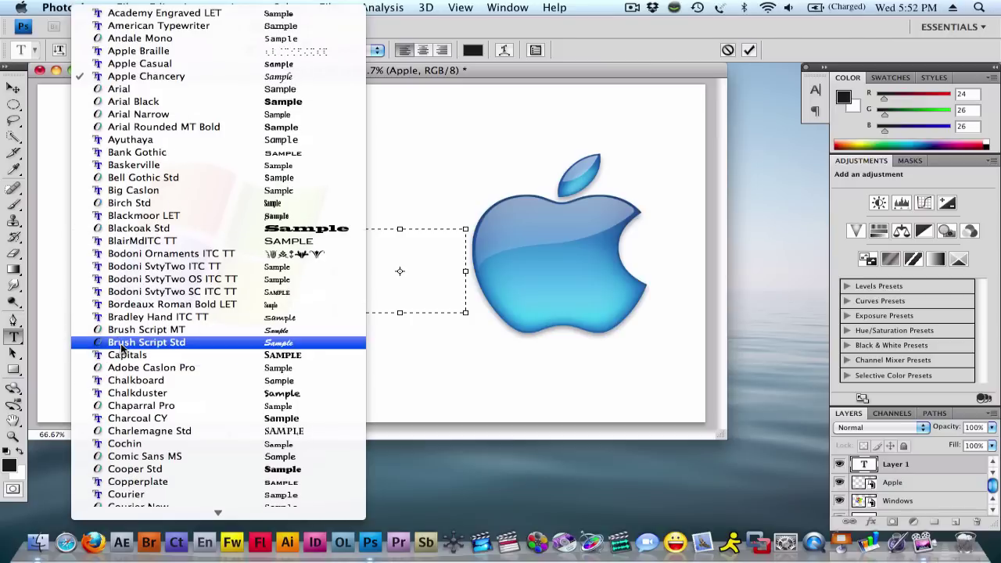
click(164, 166)
Type 'VS', make it Bold and give it a 115 pt size
text(VS)
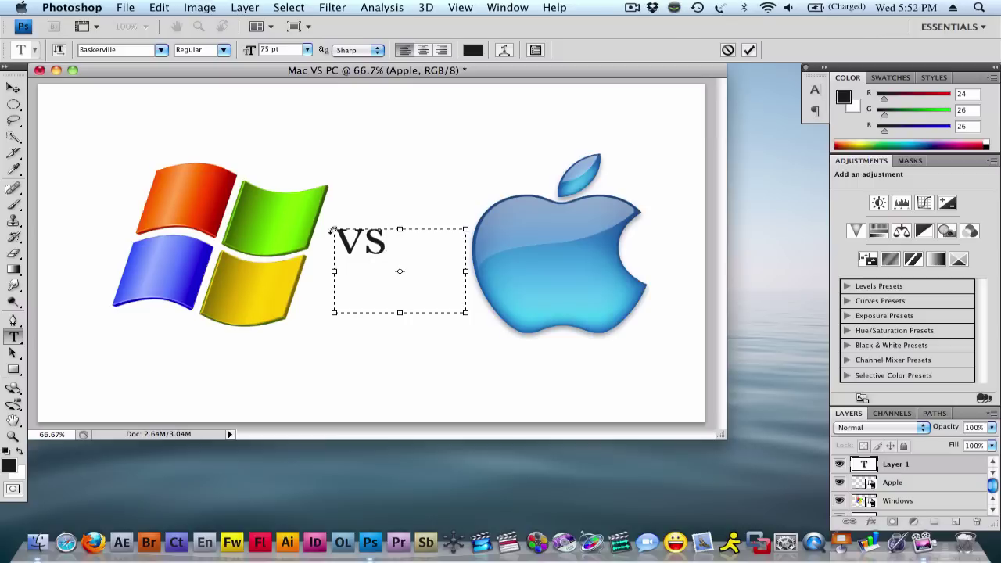
drag(420, 251, 330, 237)
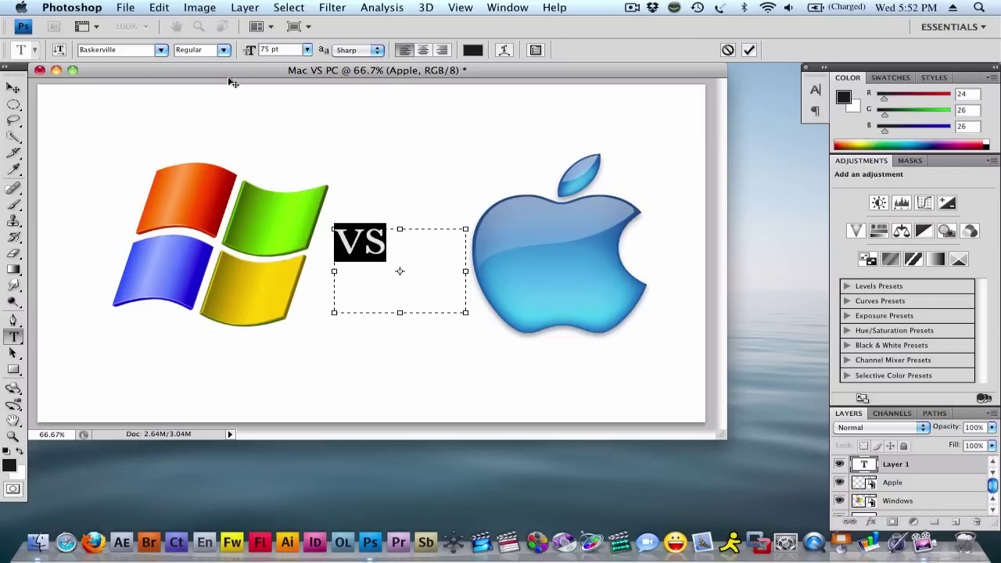
click(225, 51)
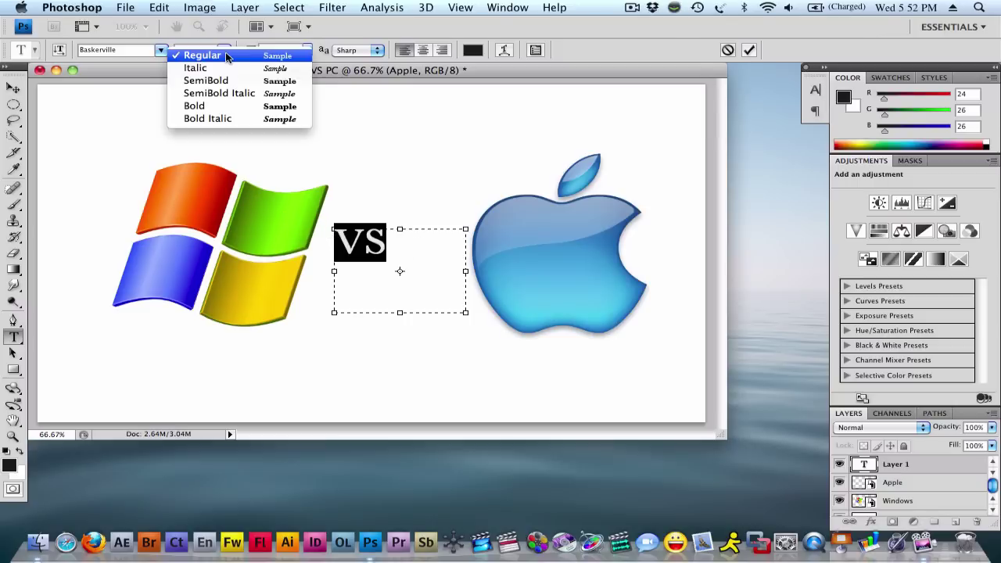
click(211, 107)
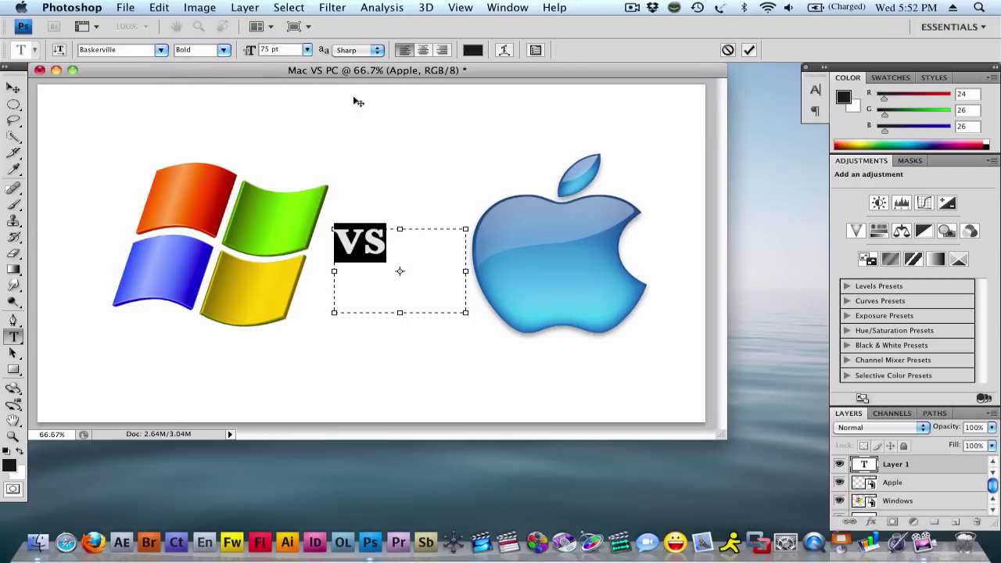
click(287, 50)
text(1)
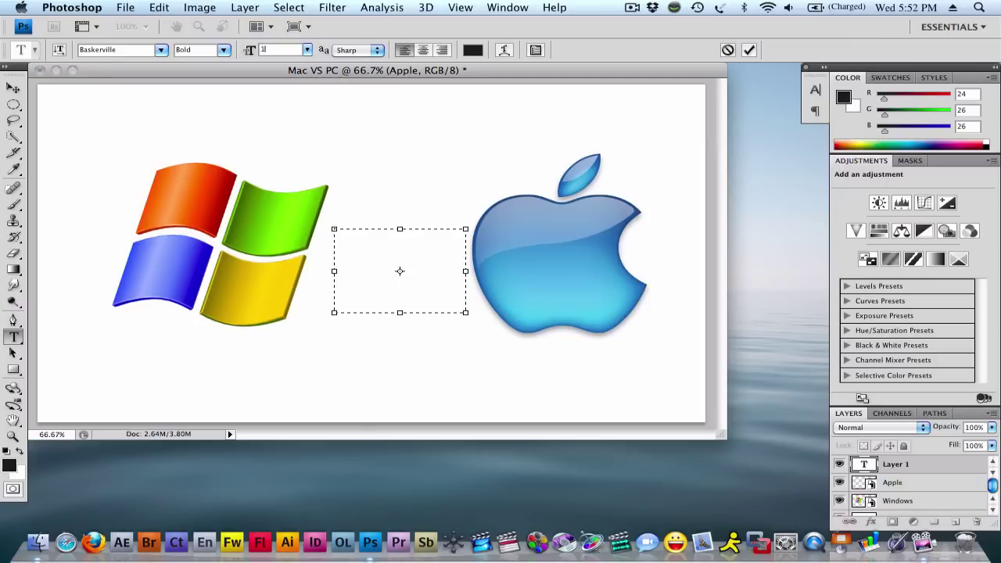
text(15)
Raise the VS. text to 135 pt and move it down between the logos
click(429, 270)
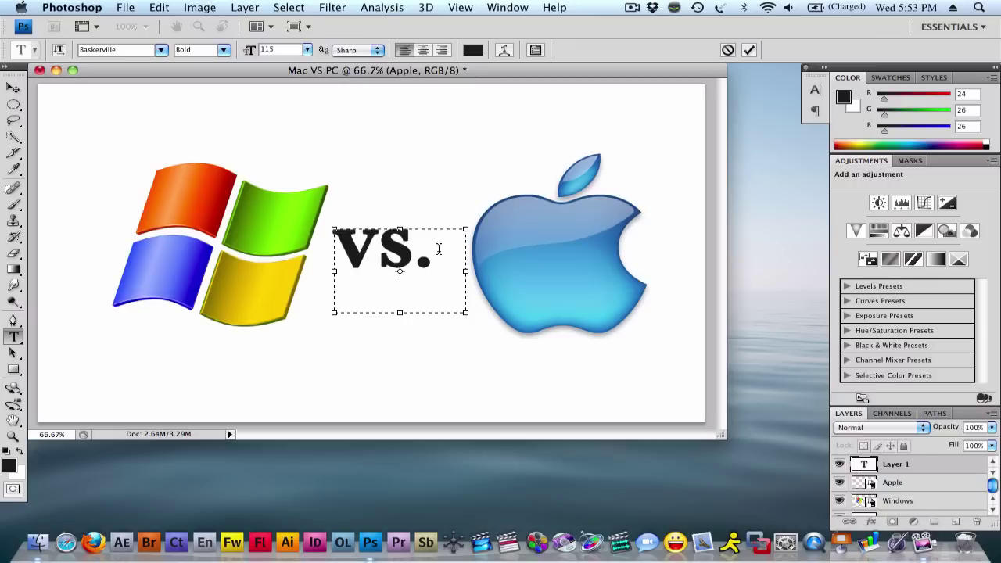
key(super+a)
click(277, 50)
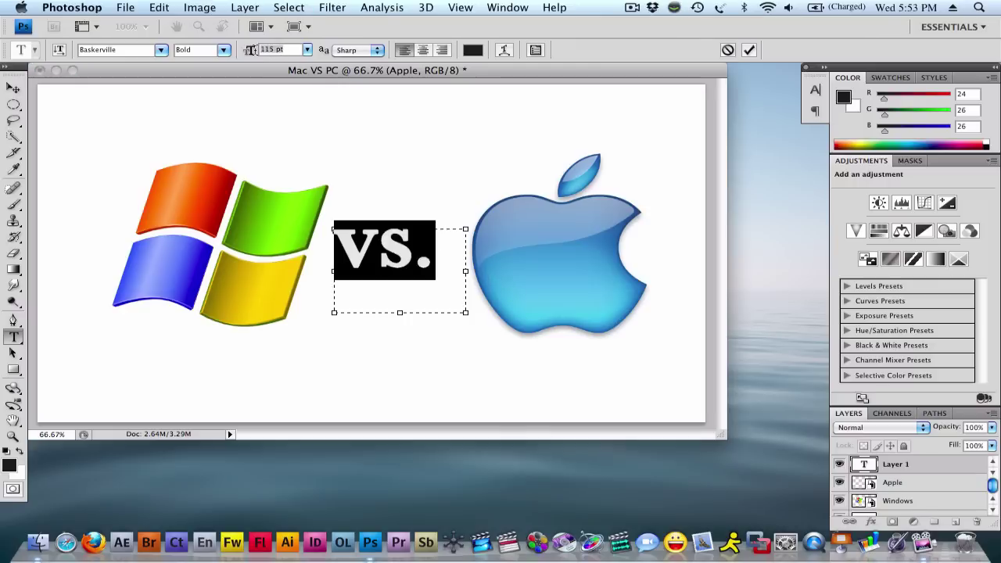
key(shift+Up)
key(shift+Up)
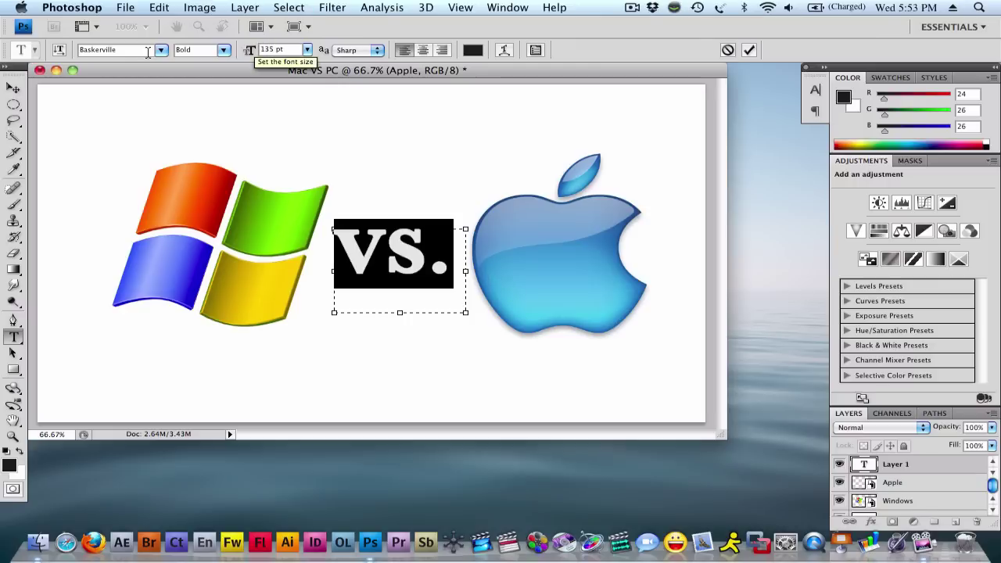
click(13, 88)
mouse_move(358, 227)
mouse_down()
mouse_move(374, 245)
mouse_move(364, 234)
mouse_up()
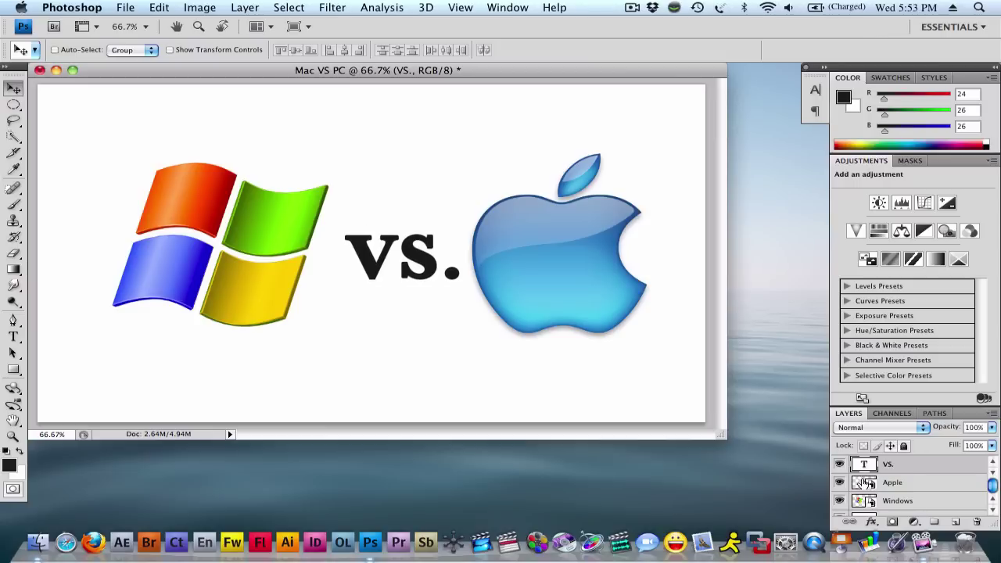
Move the Windows logo further left and the Apple logo further right
click(863, 484)
click(859, 499)
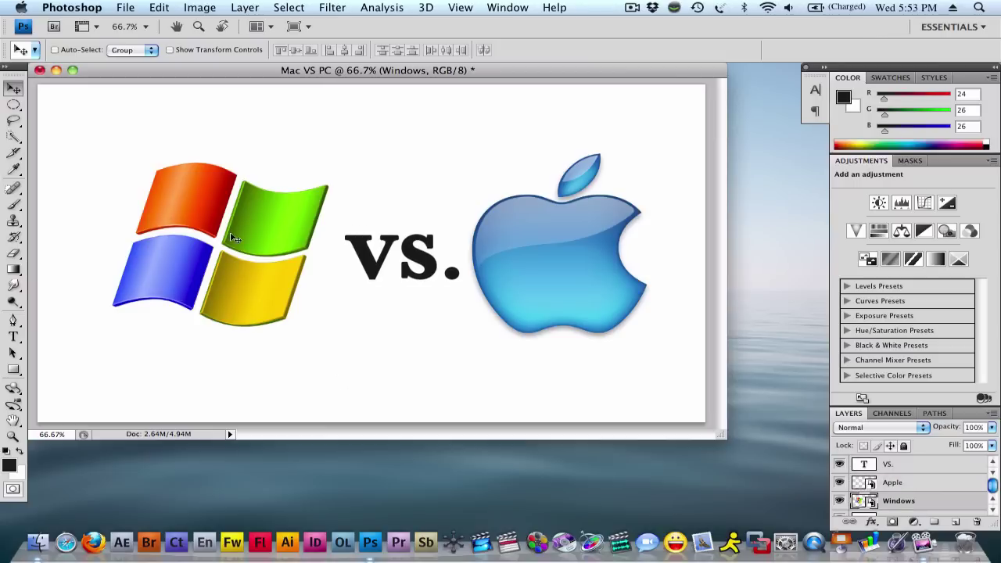
drag(232, 238, 211, 245)
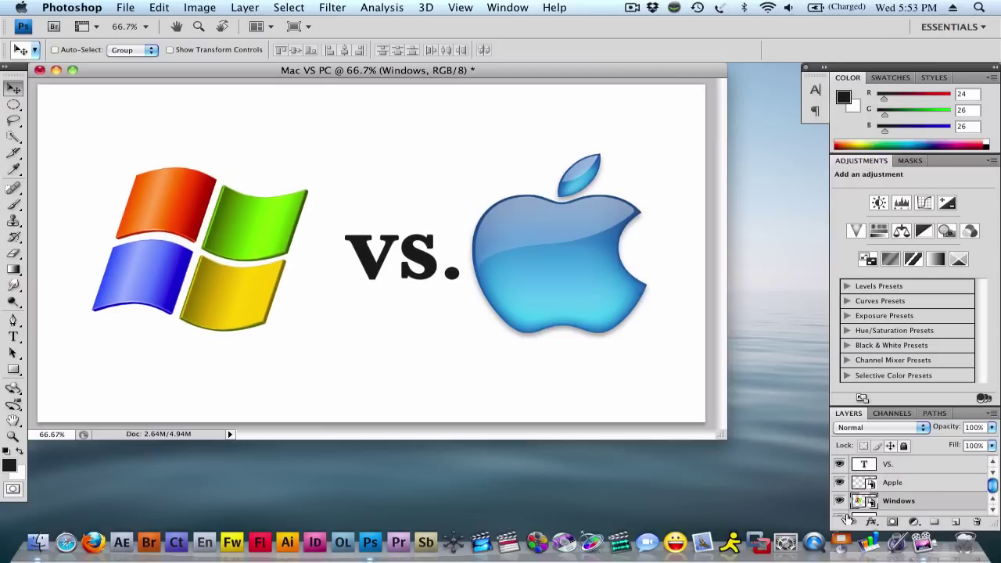
click(856, 469)
click(856, 483)
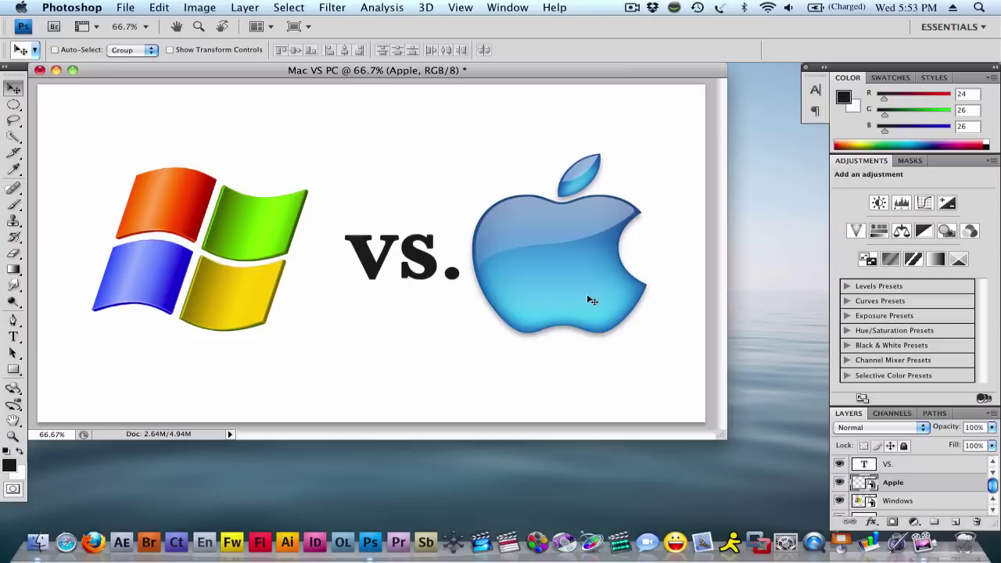
drag(587, 297, 611, 295)
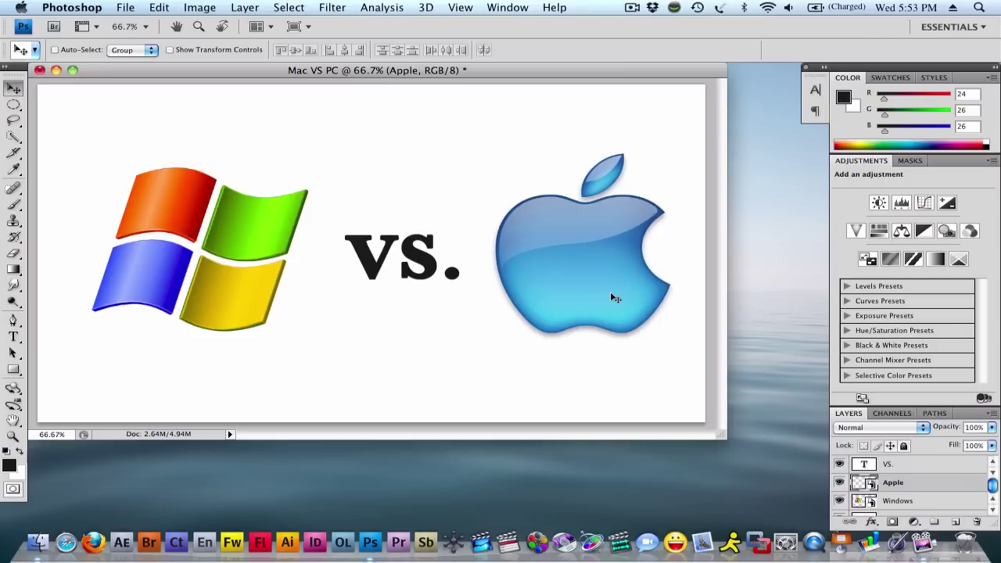
Resize the VS. text to 145 pt and nudge it into the centre
click(864, 466)
click(14, 337)
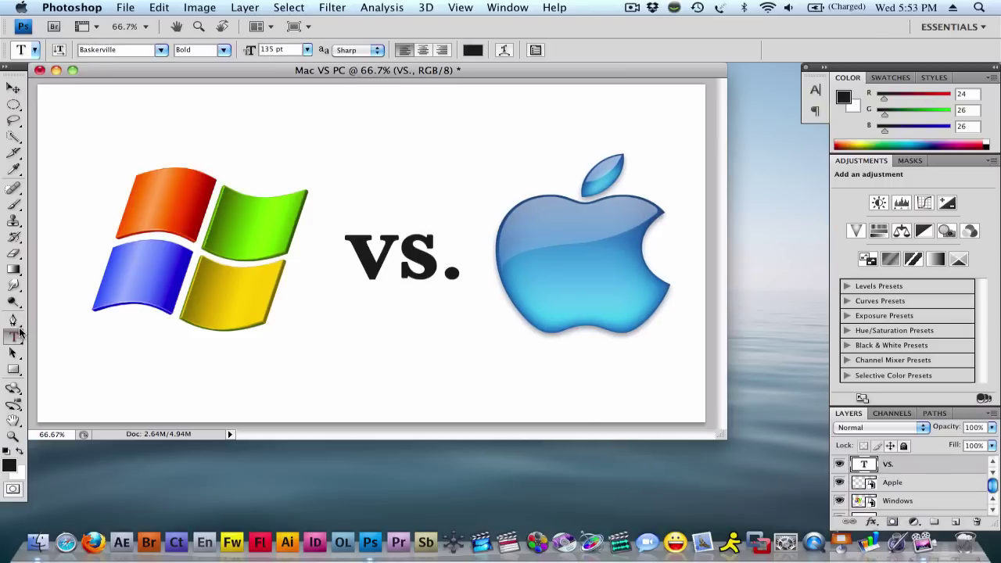
click(440, 259)
drag(457, 258, 356, 248)
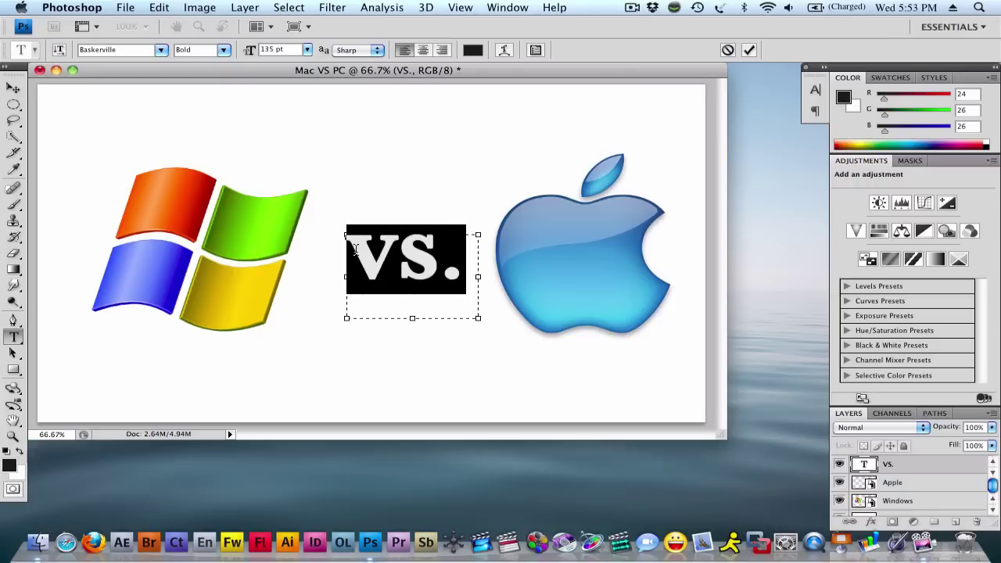
click(274, 48)
text(145)
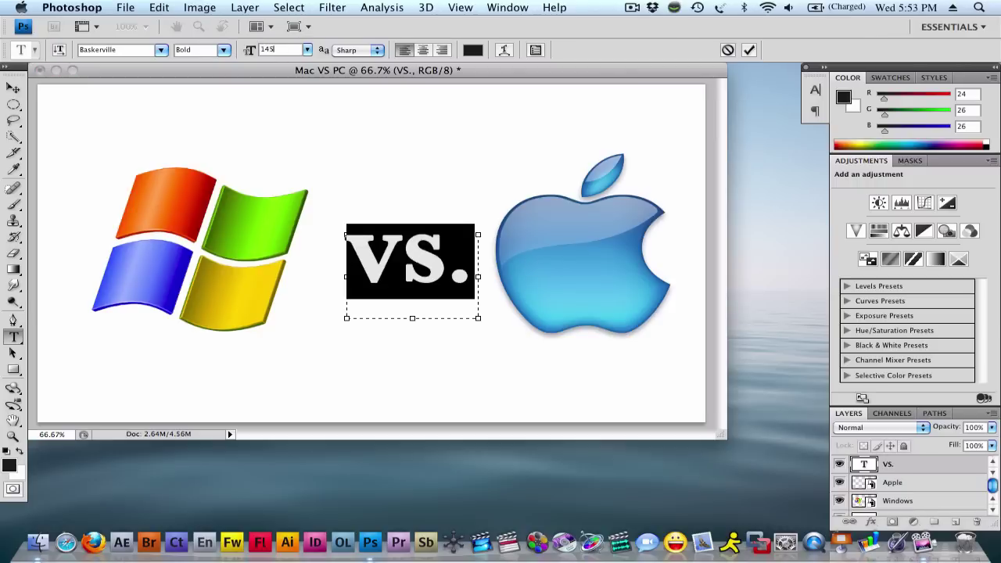
click(13, 87)
mouse_move(419, 268)
mouse_down()
mouse_move(406, 265)
mouse_move(415, 269)
mouse_up()
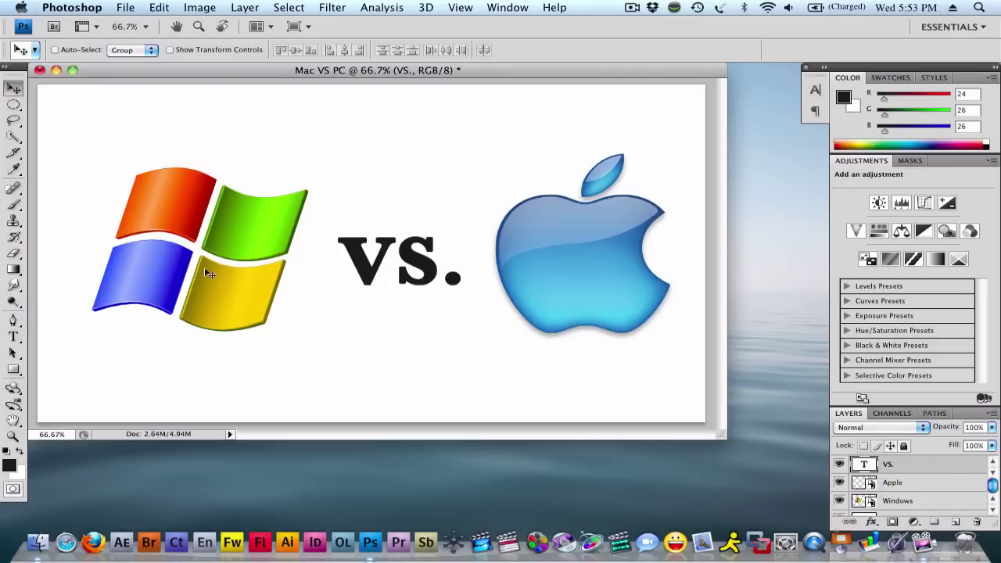
Draw a wide text box below the logos and choose the Apple Chancery font
click(13, 336)
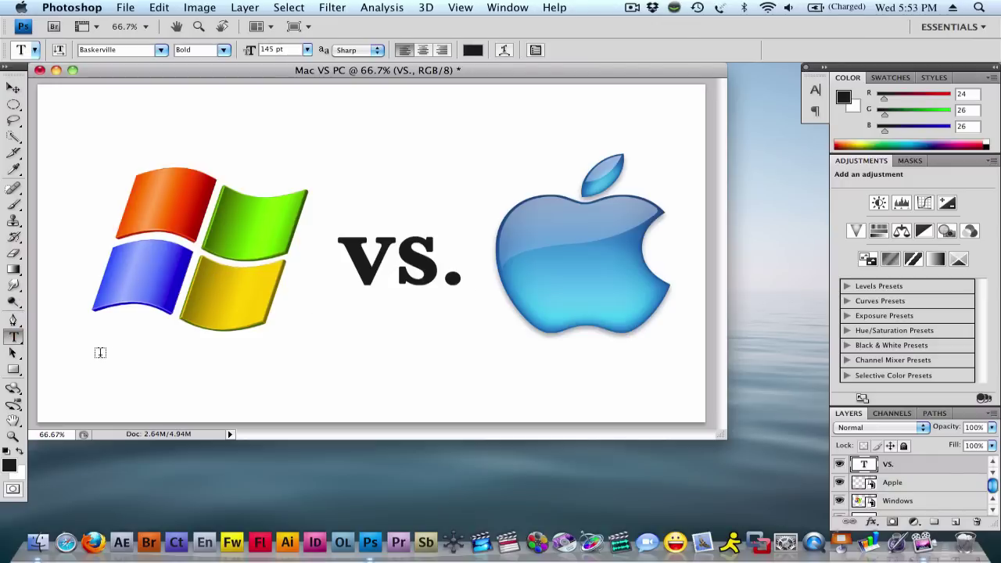
drag(128, 361, 562, 415)
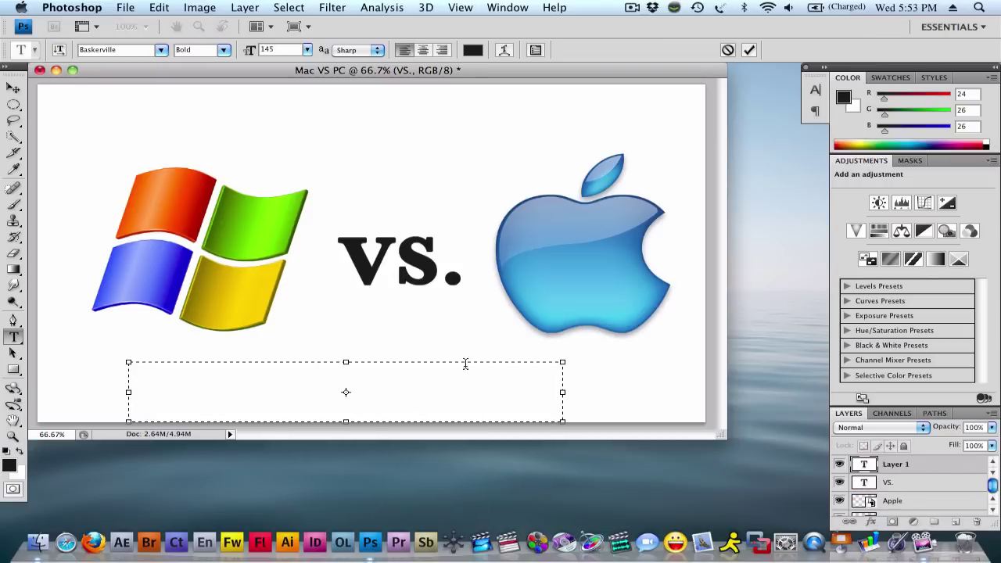
click(161, 50)
scroll(161, 50, up, 3)
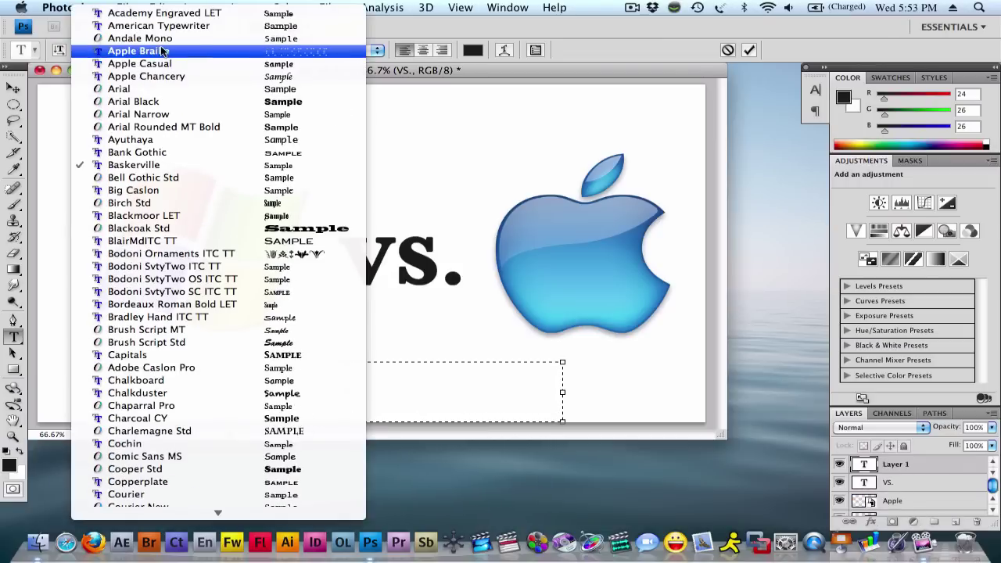
click(151, 77)
Set the size to 75 pt and type the caption 'Is it even a battle?'
click(270, 50)
text(145)
key(Return)
text(75)
key(Return)
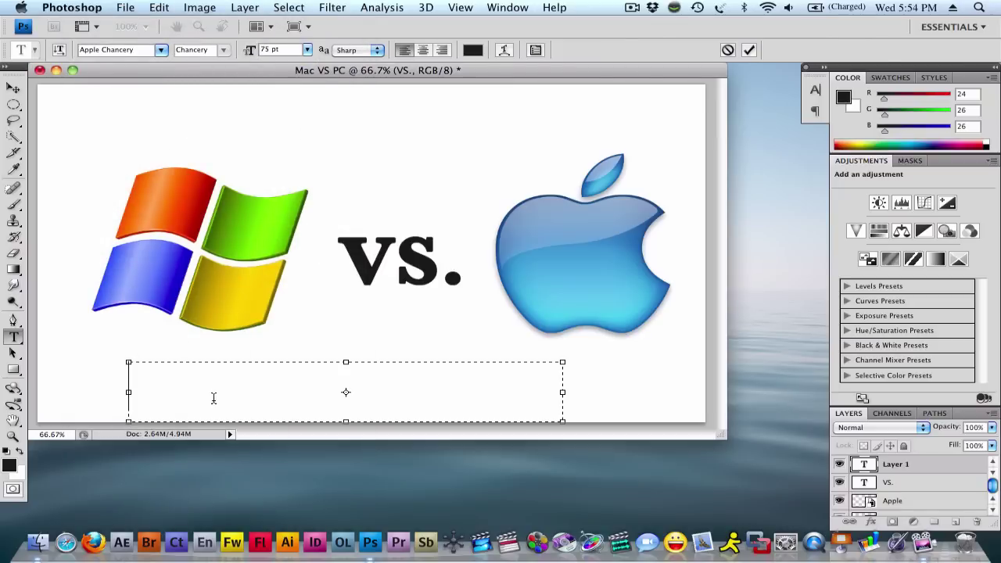
text(Is it even )
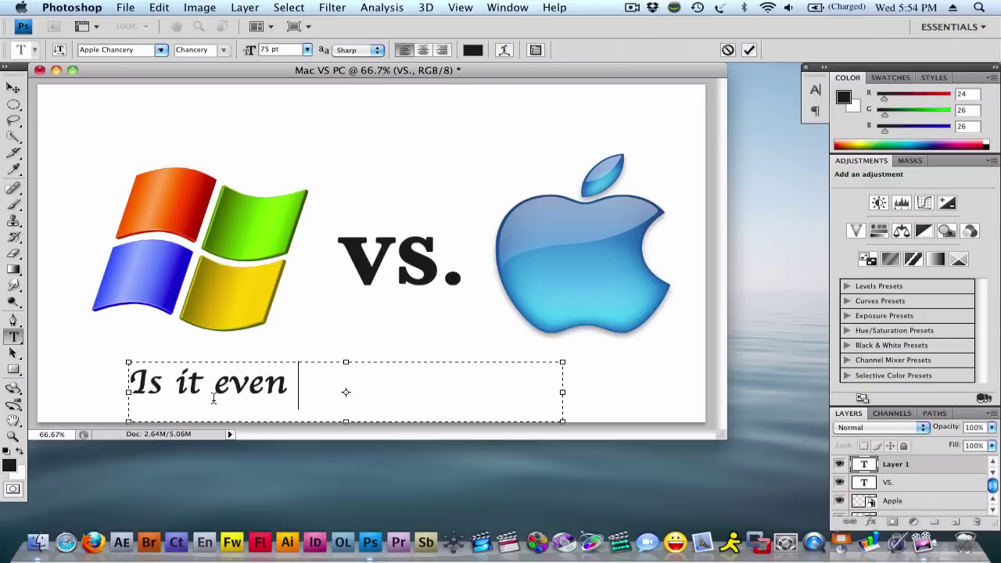
text(a battle?)
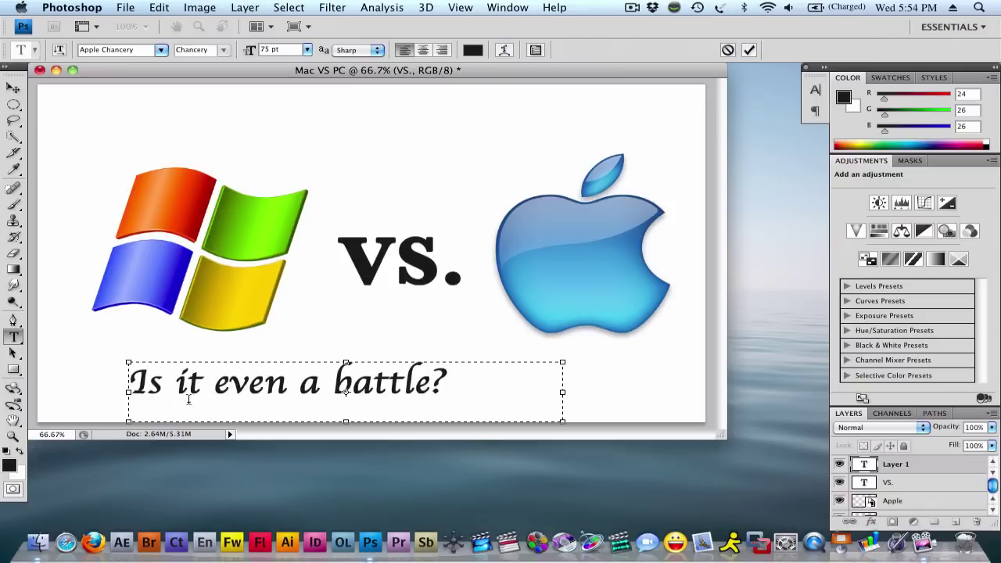
Try the caption at 100 pt, then return it to 75 pt
drag(447, 388, 103, 371)
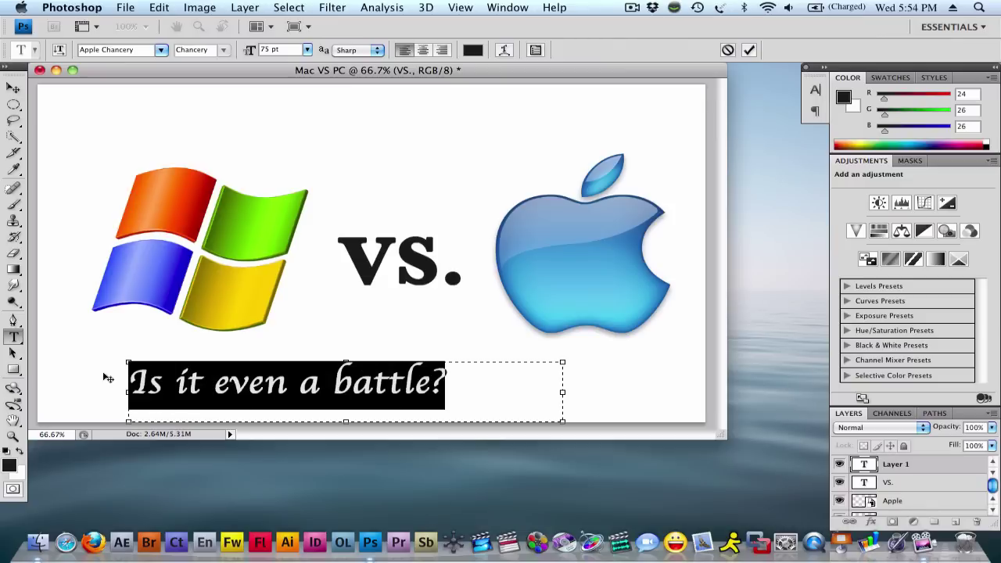
click(289, 50)
text(100)
key(Return)
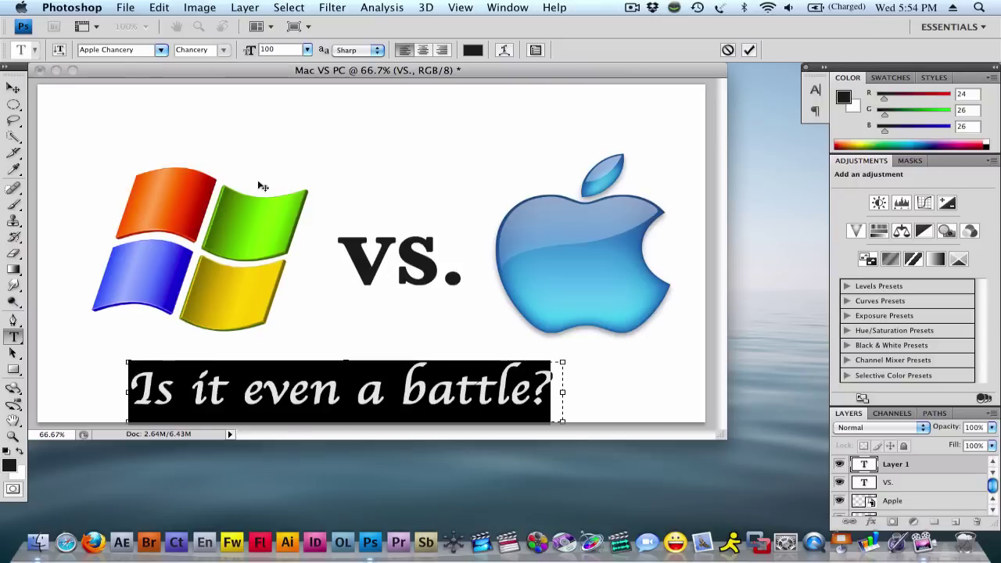
click(274, 49)
key(BackSpace)
key(BackSpace)
text(75)
key(Return)
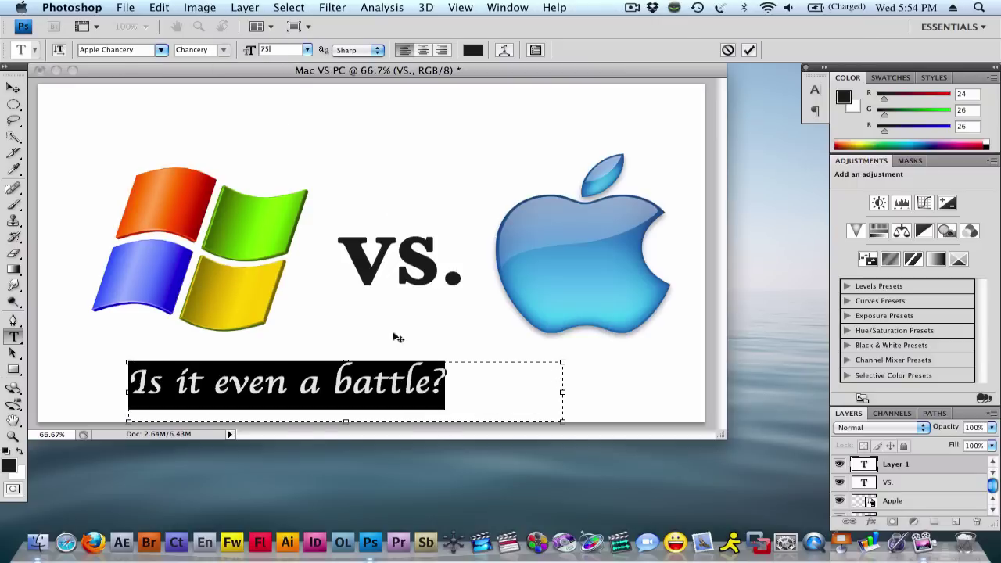
click(472, 49)
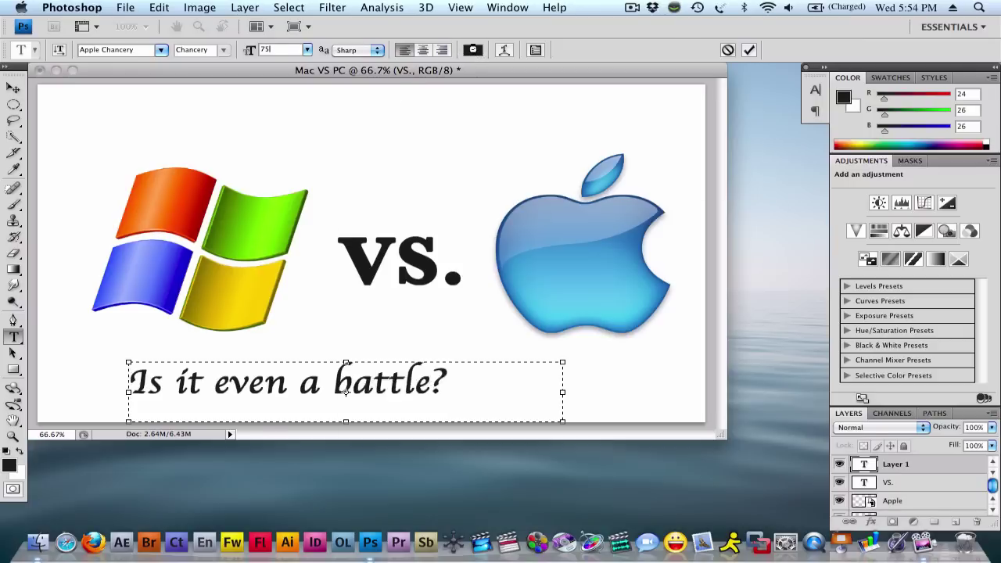
Colour the caption grey 959d9e and centre it beneath the logos
click(365, 274)
click(367, 288)
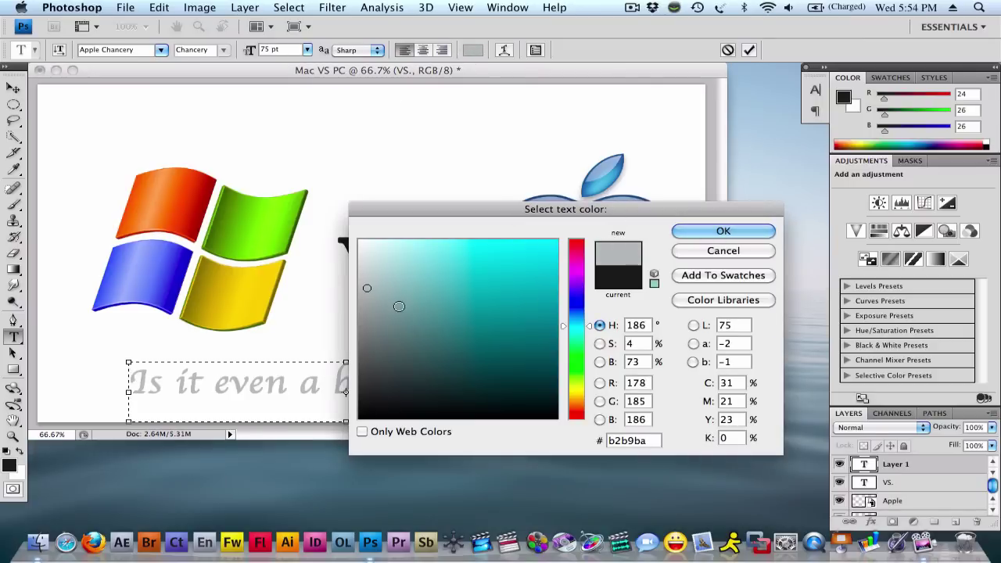
click(369, 307)
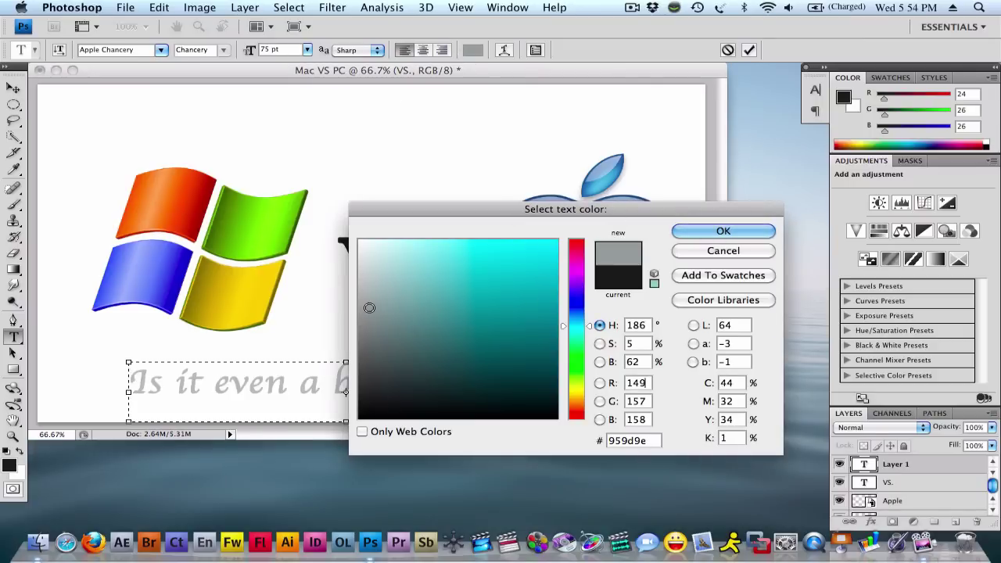
click(739, 232)
click(14, 89)
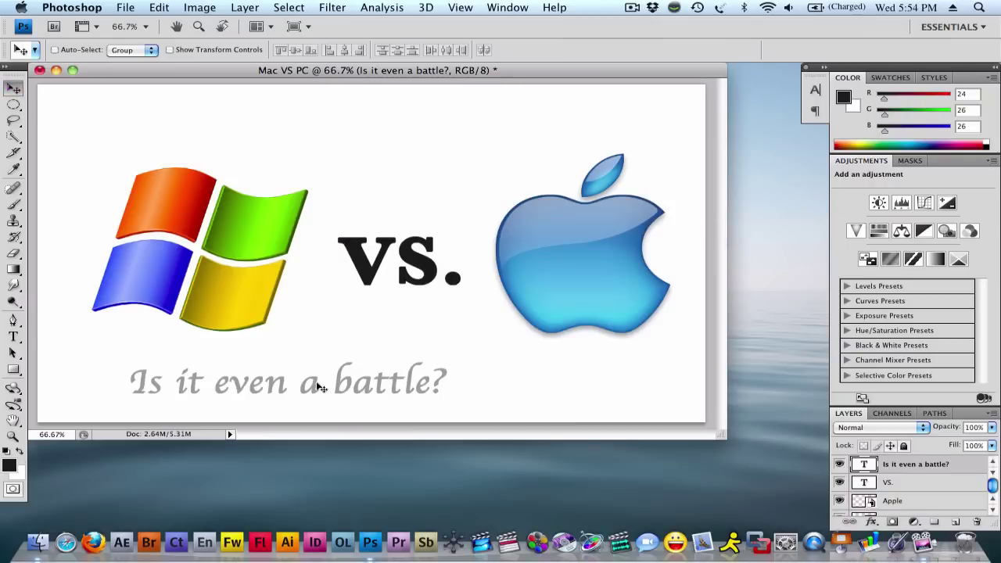
drag(242, 384, 355, 389)
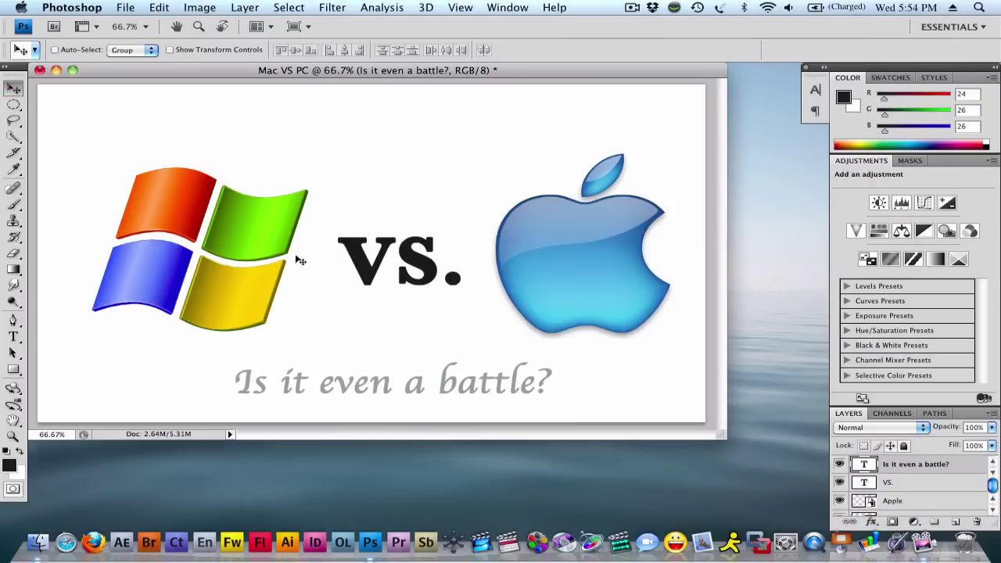
Shift the Windows logo slightly left
scroll(860, 477, down, 2)
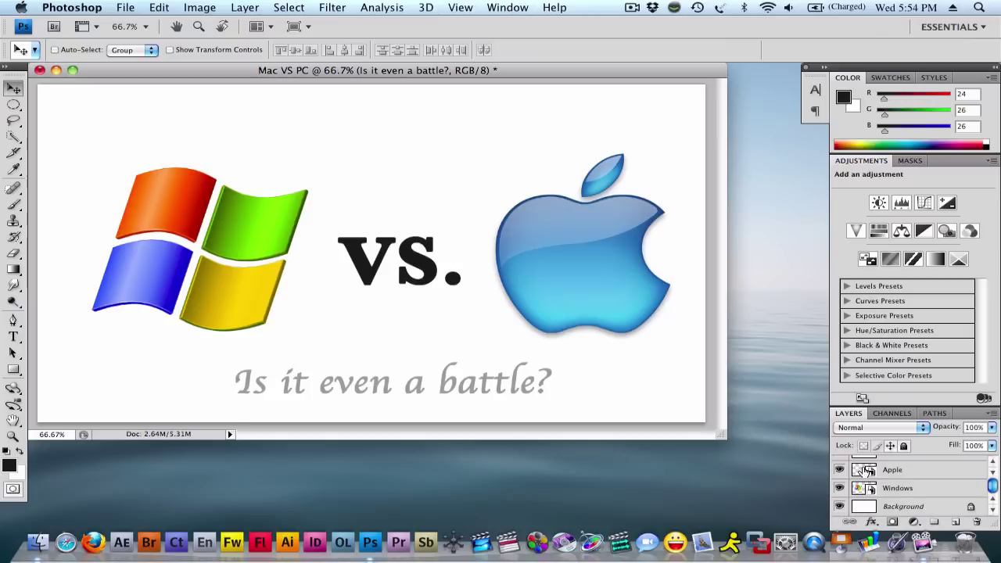
click(845, 468)
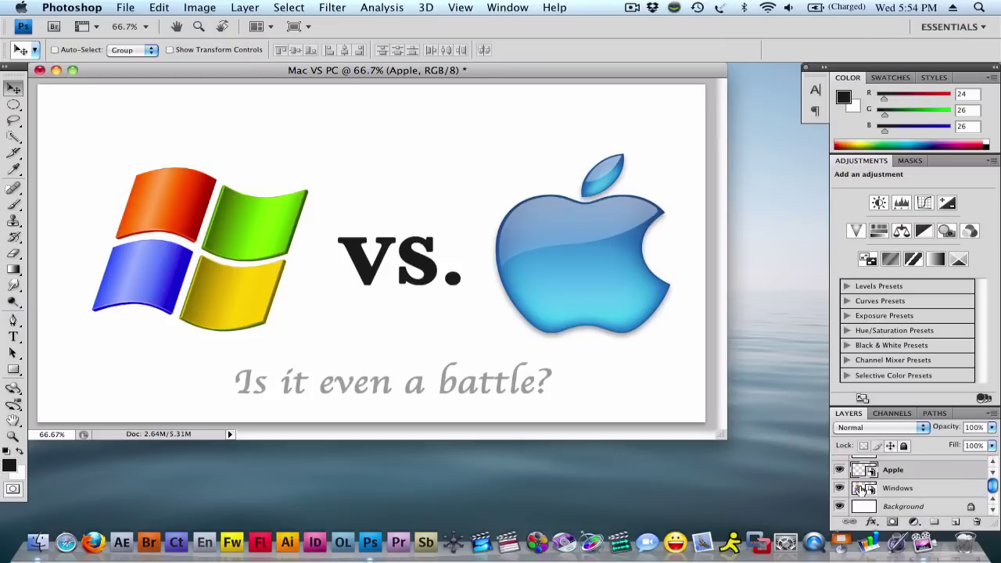
click(865, 488)
drag(198, 254, 175, 254)
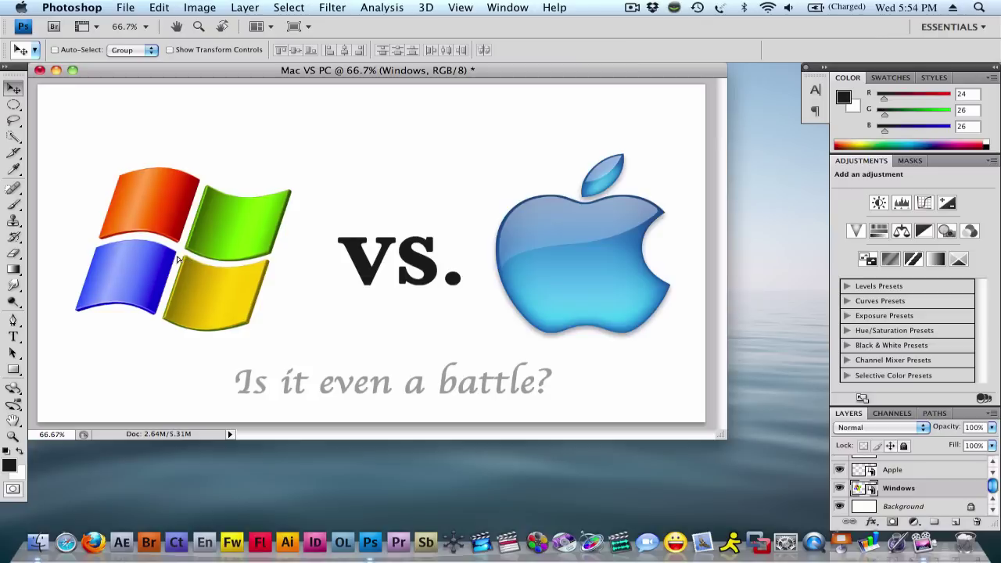
Move the 'vs.' text slightly left and up
scroll(874, 461, up, 2)
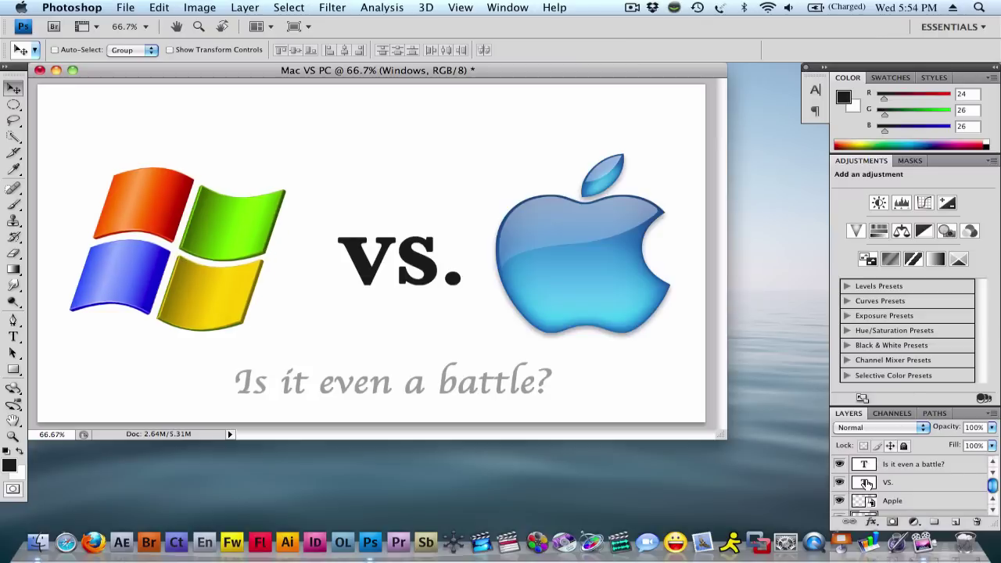
click(888, 483)
mouse_move(426, 256)
mouse_down()
mouse_move(415, 256)
mouse_move(420, 265)
mouse_up()
click(861, 502)
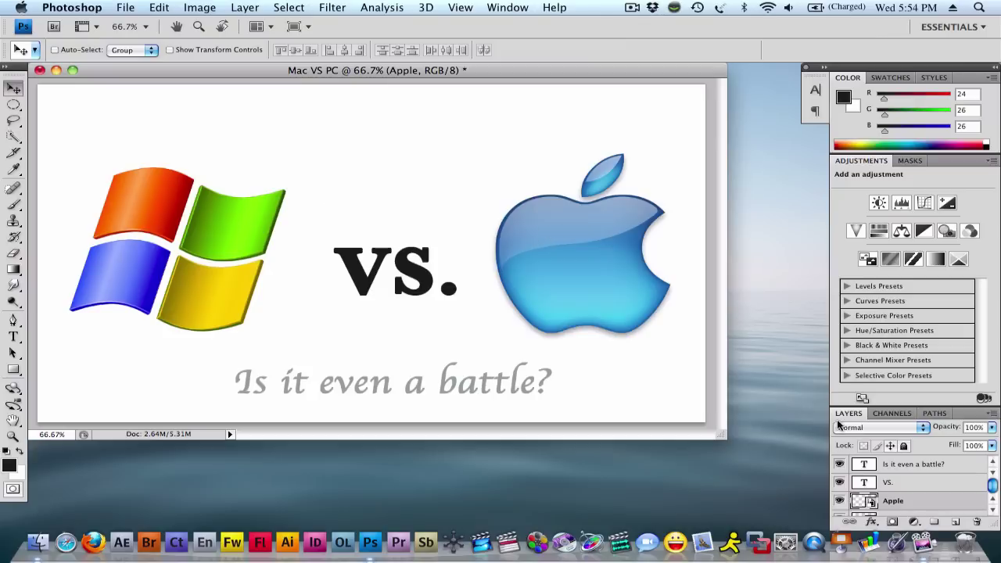
click(861, 485)
drag(398, 266, 391, 262)
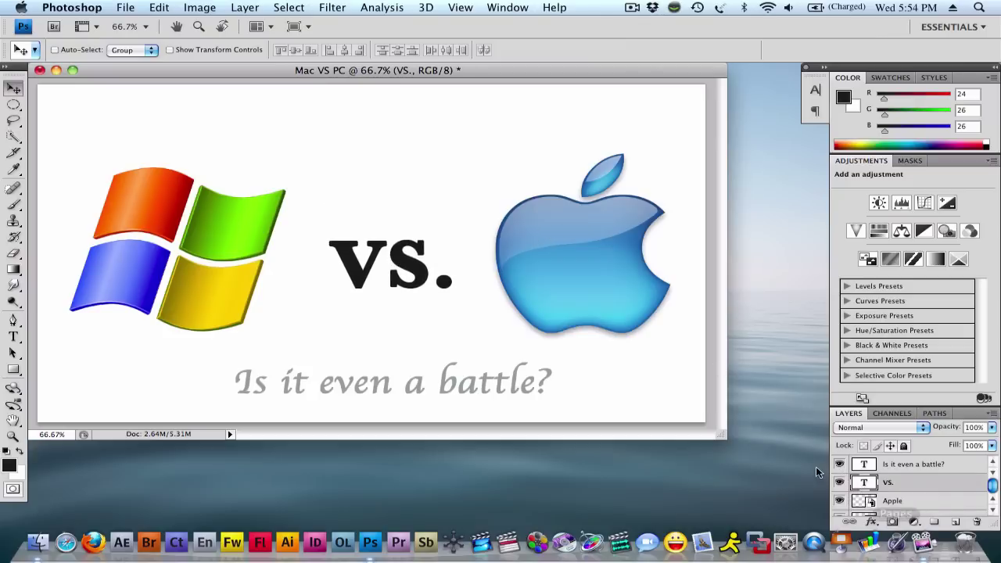
Nudge the Apple logo a little to the left
click(855, 501)
drag(618, 299, 603, 287)
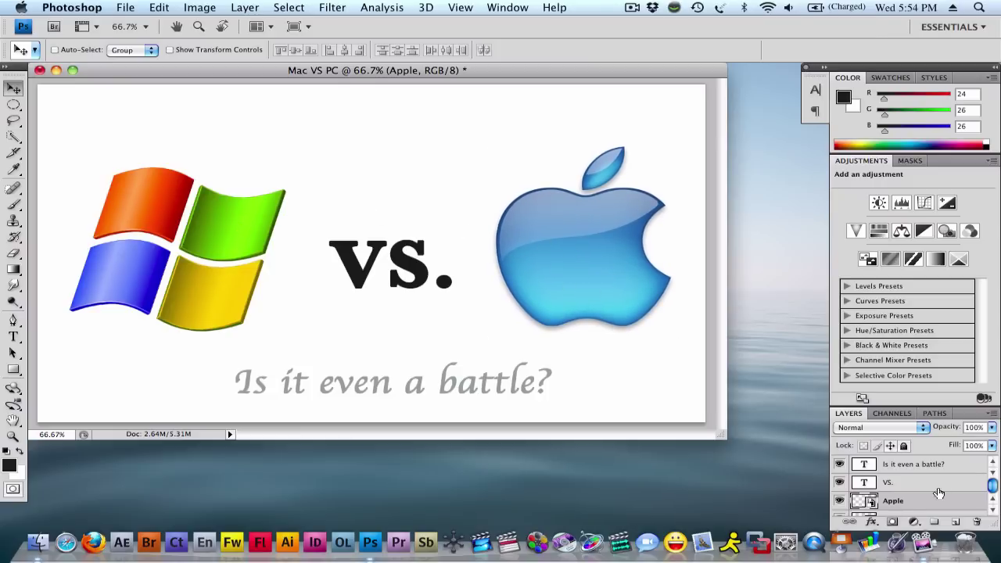
scroll(903, 493, down, 2)
scroll(904, 494, up, 2)
scroll(890, 470, down, 2)
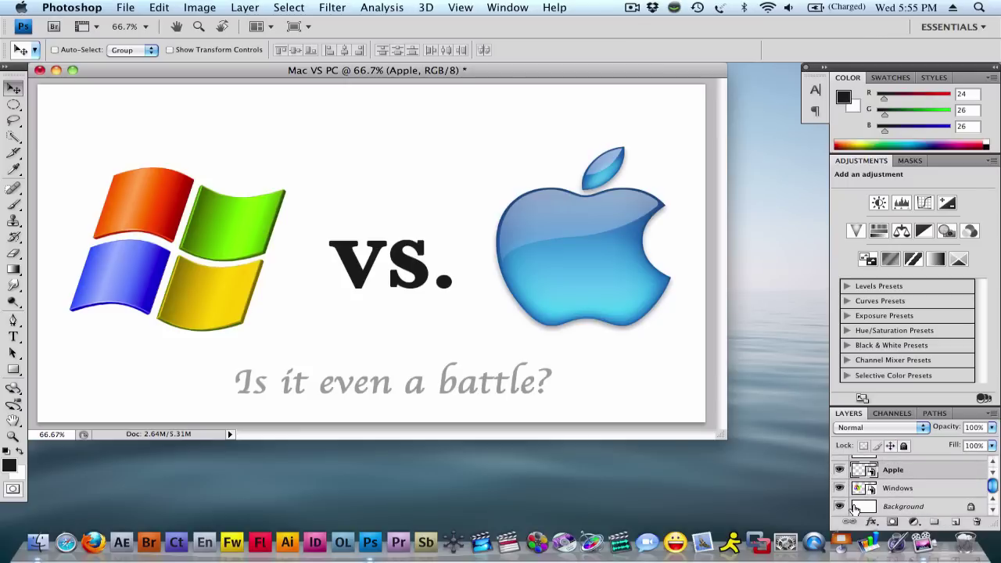
Set the foreground to cyan 44c7d6, trial a cyan-to-white background gradient, then undo it
click(858, 509)
click(9, 466)
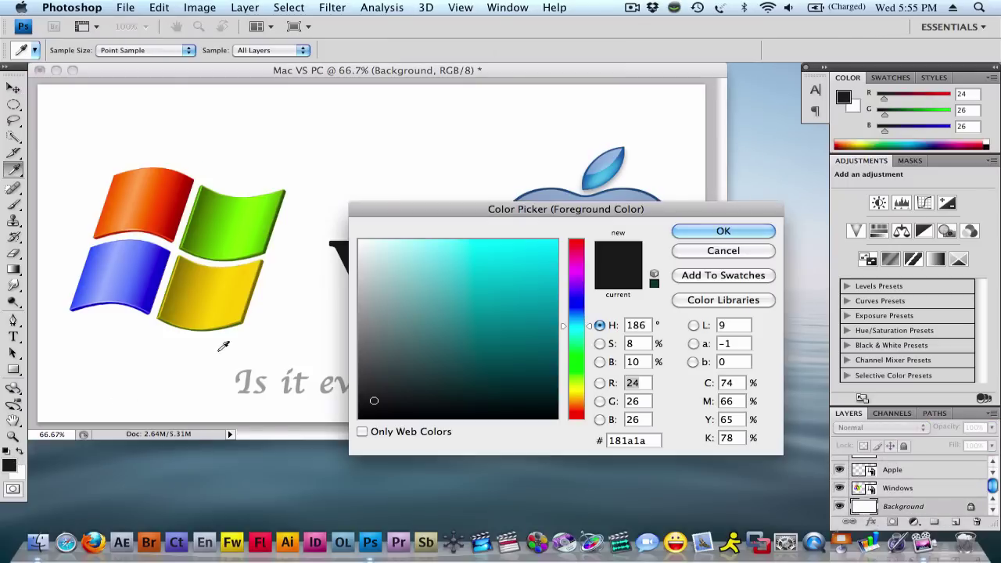
click(494, 269)
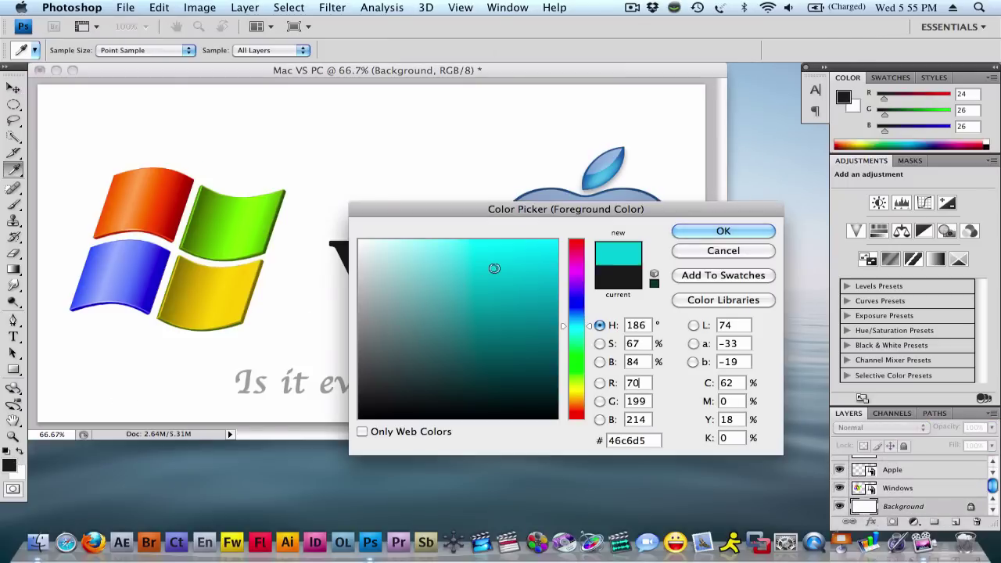
click(723, 231)
click(14, 268)
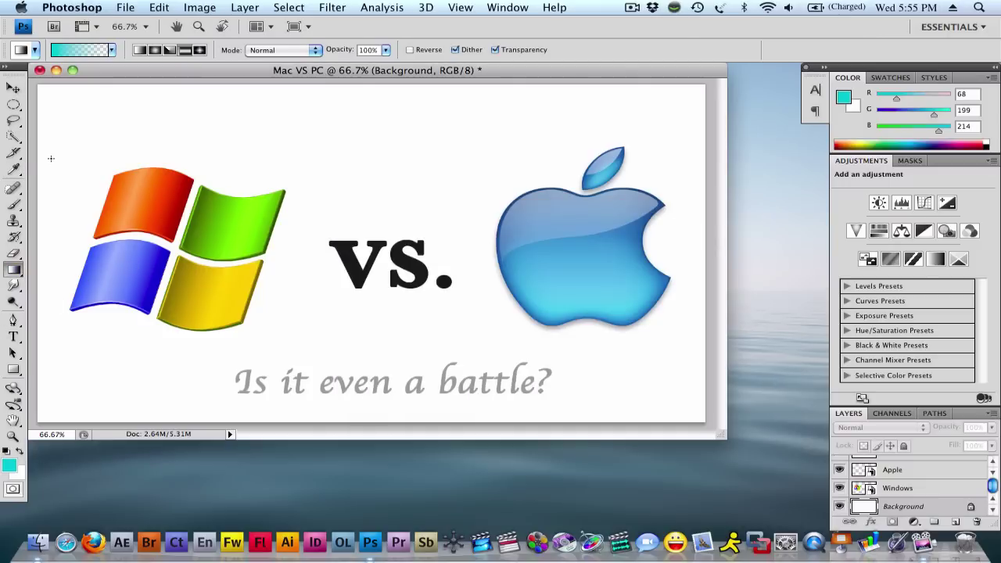
drag(44, 133, 594, 370)
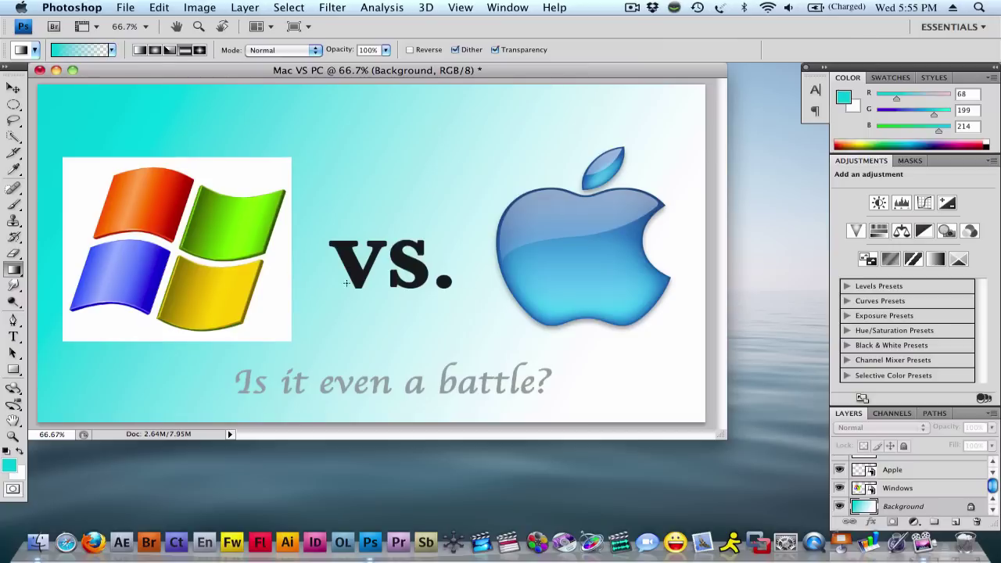
key(super+z)
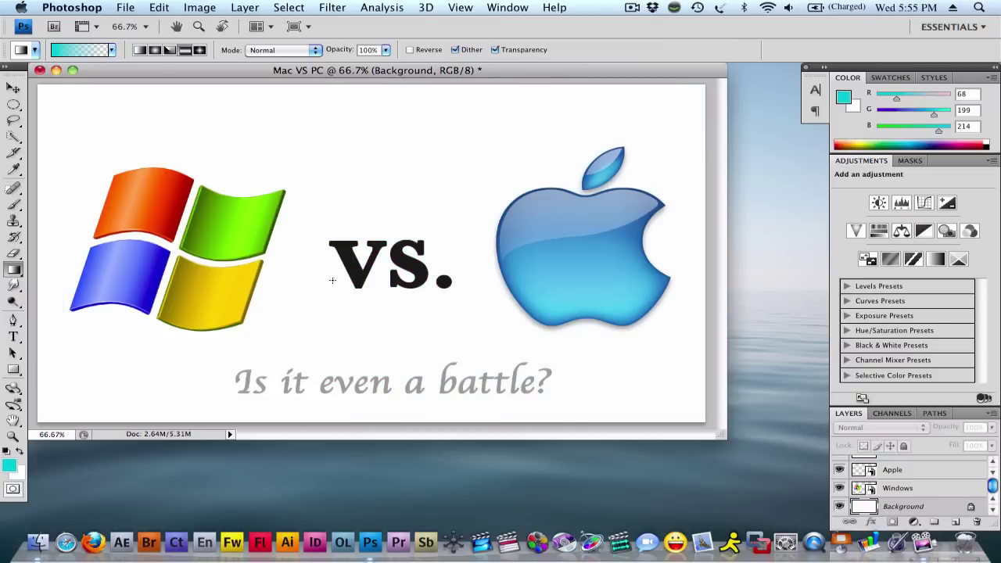